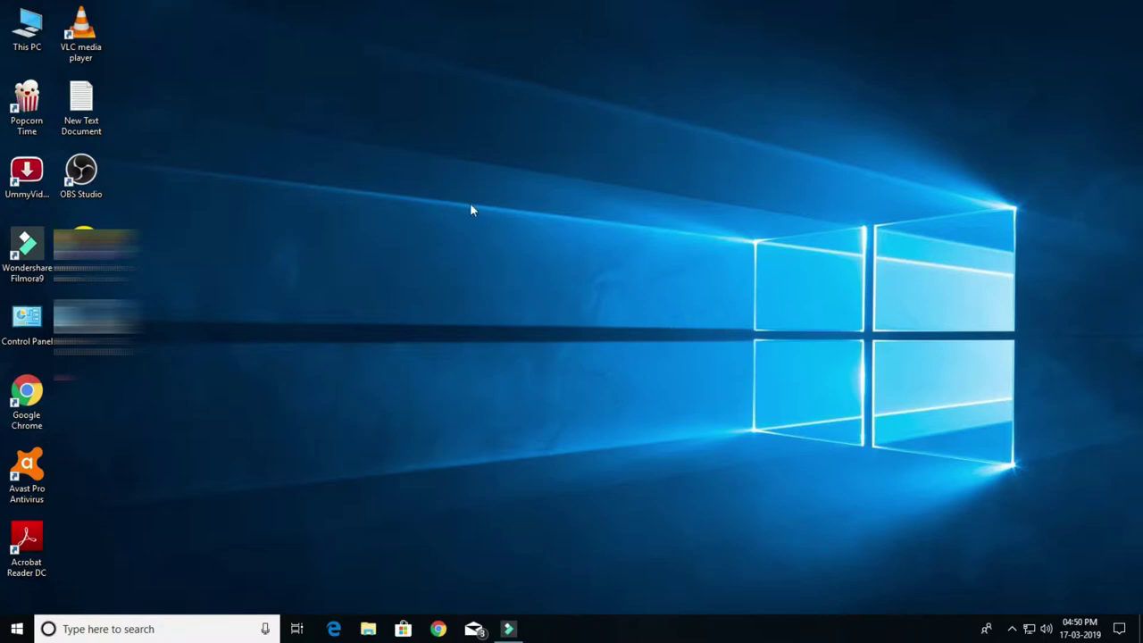
# Step: Refresh the Windows desktop and launch Google Chrome to a new tab
pyautogui.rightClick(416, 137)
pyautogui.click(446, 179)
pyautogui.click(439, 629)
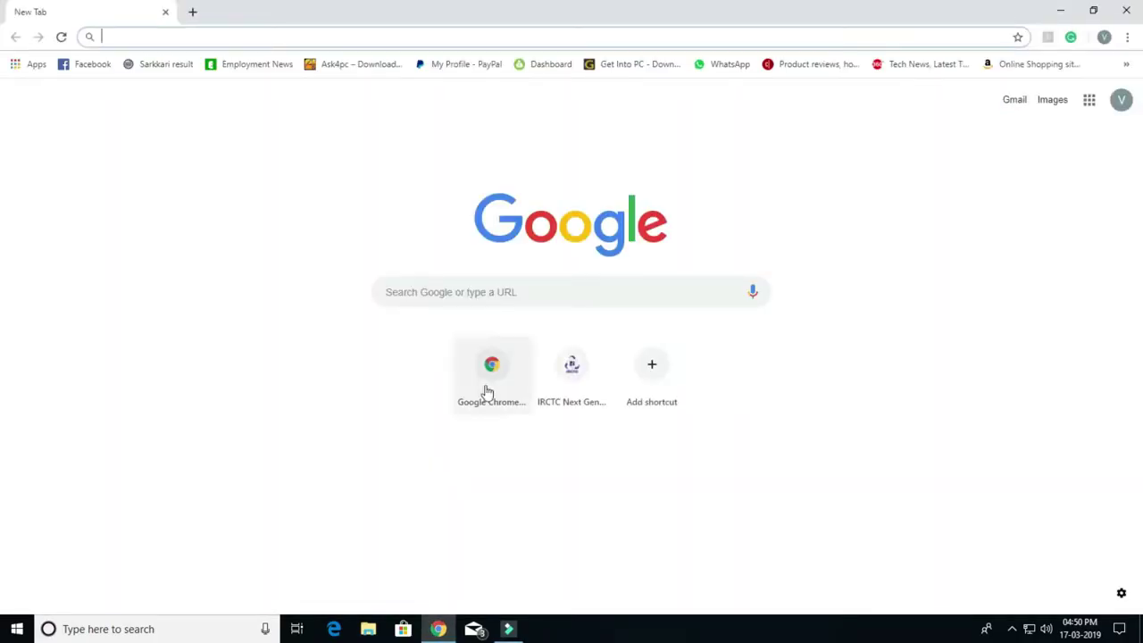
# Step: Search Google for 'nvsp' and open the NVSP Form 6 page
pyautogui.click(472, 297)
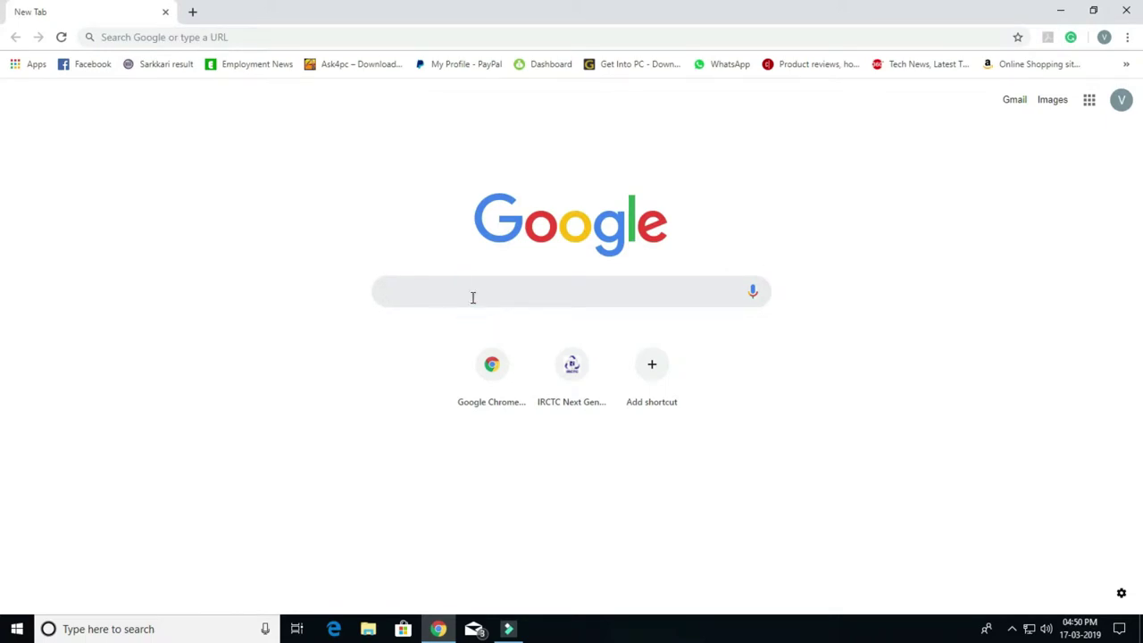
pyautogui.write('nvsp')
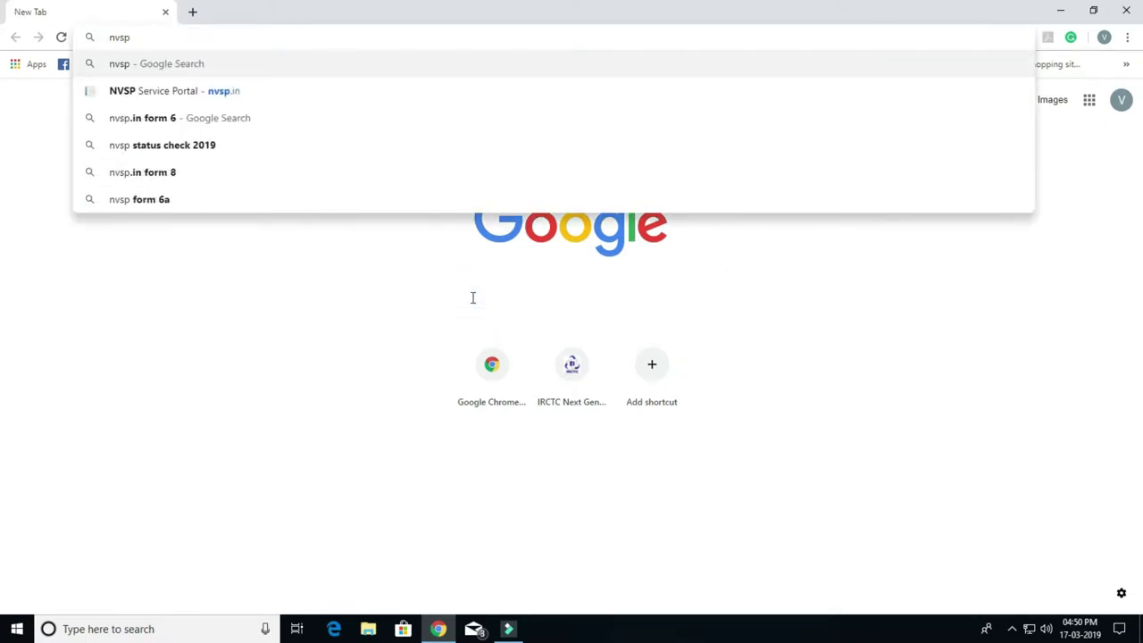
pyautogui.press('Return')
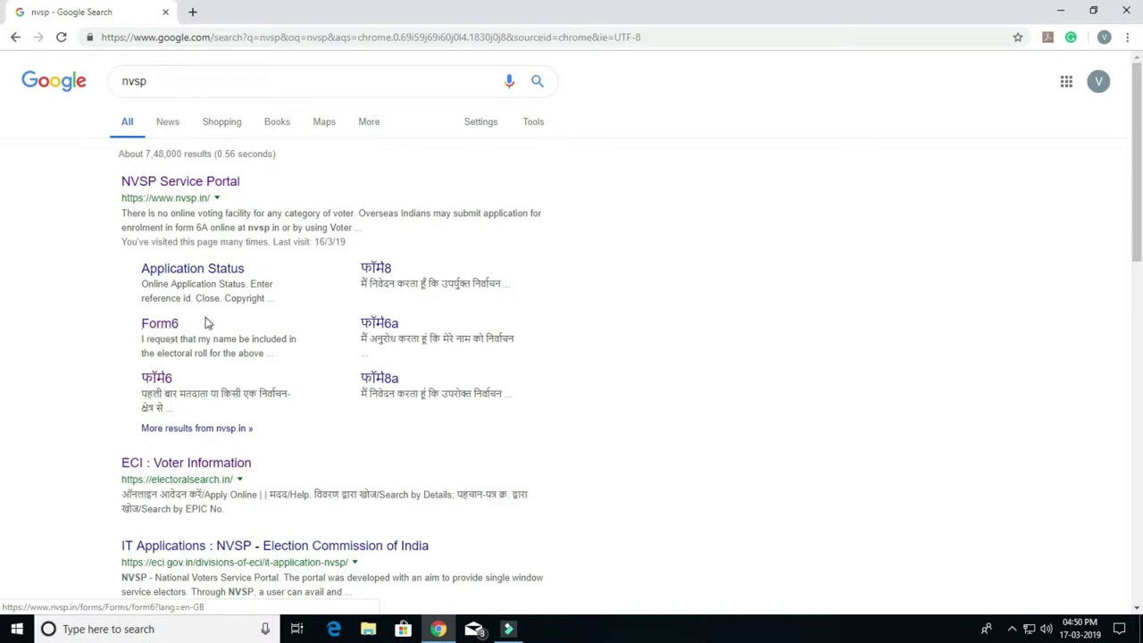
pyautogui.click(161, 324)
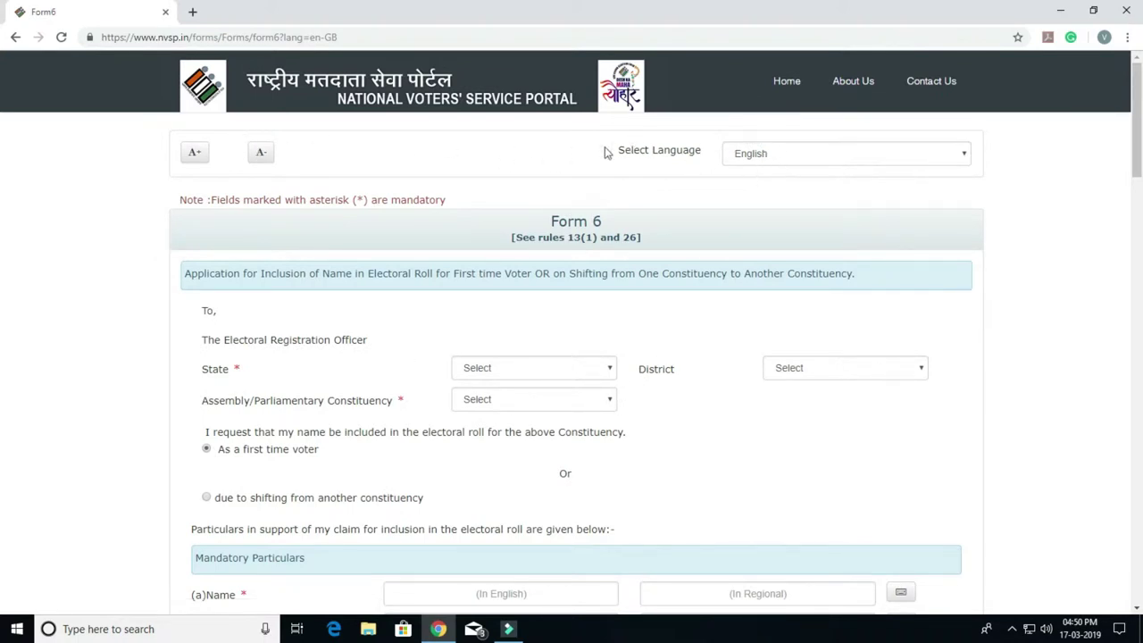
# Step: Keep English, then set State NCT OF Delhi, District NORTH WEST, Constituency MUNDKA
pyautogui.click(773, 163)
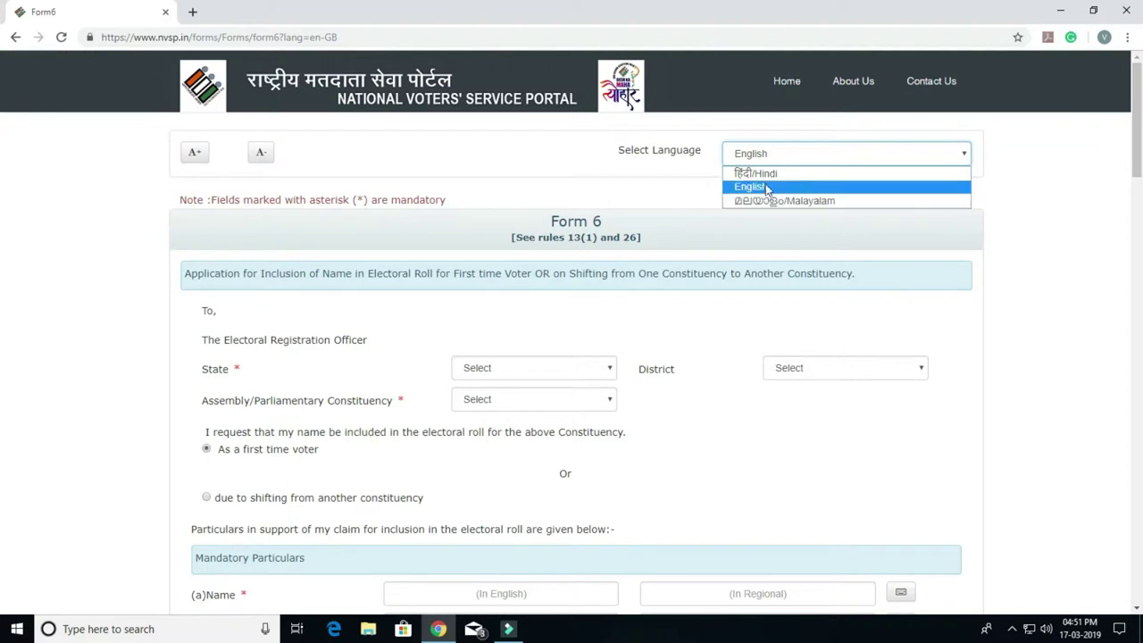
pyautogui.click(675, 173)
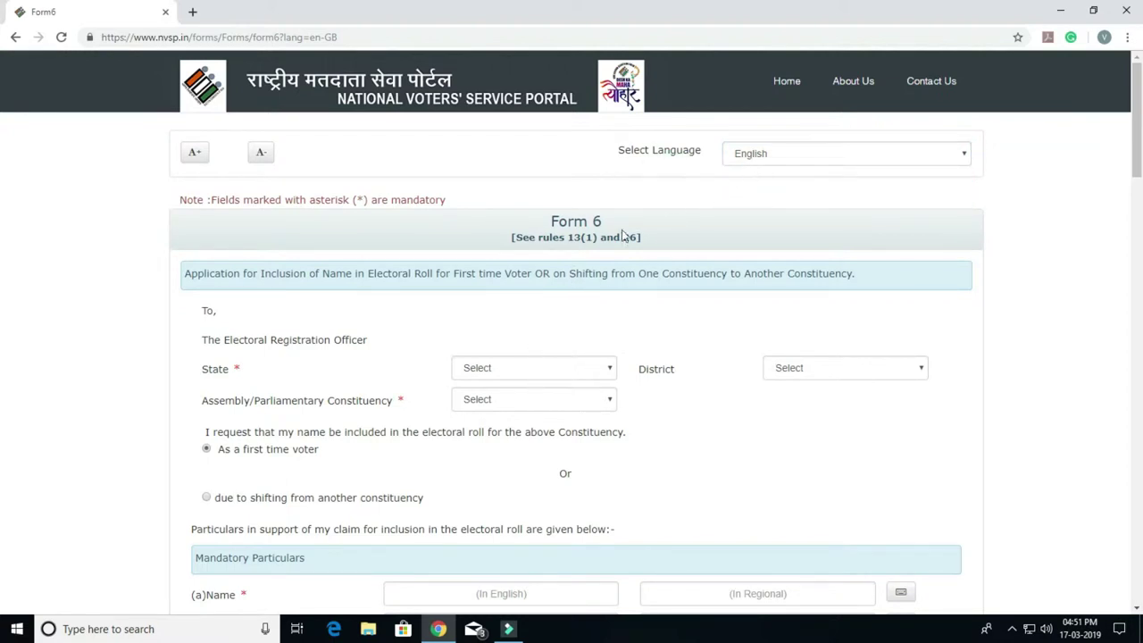
pyautogui.click(503, 374)
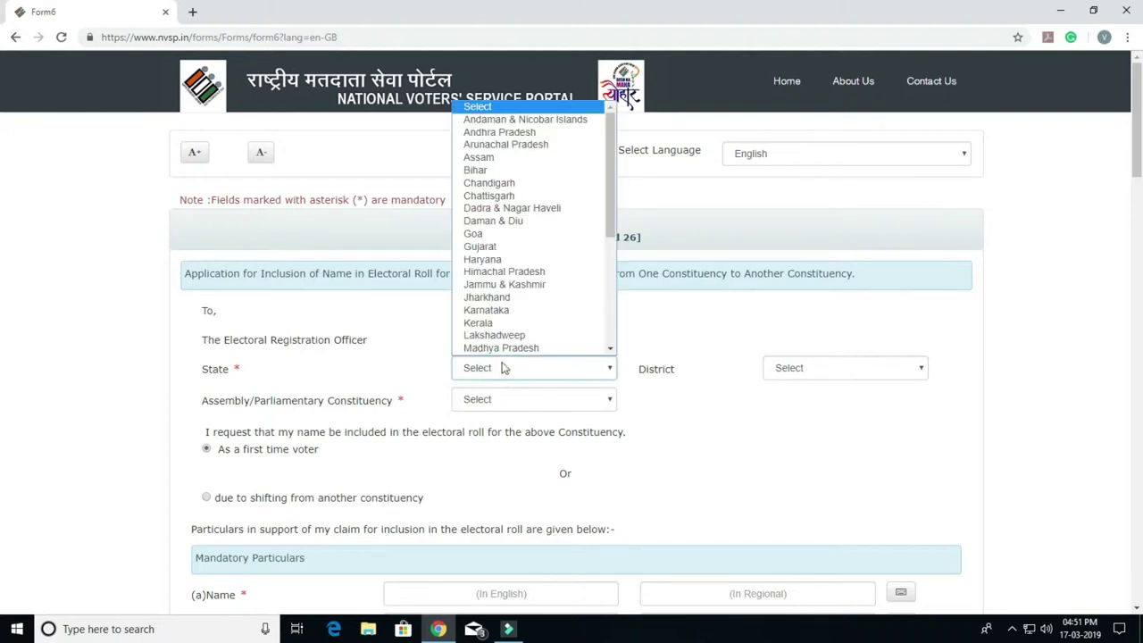
pyautogui.scroll(-4, 554, 234)
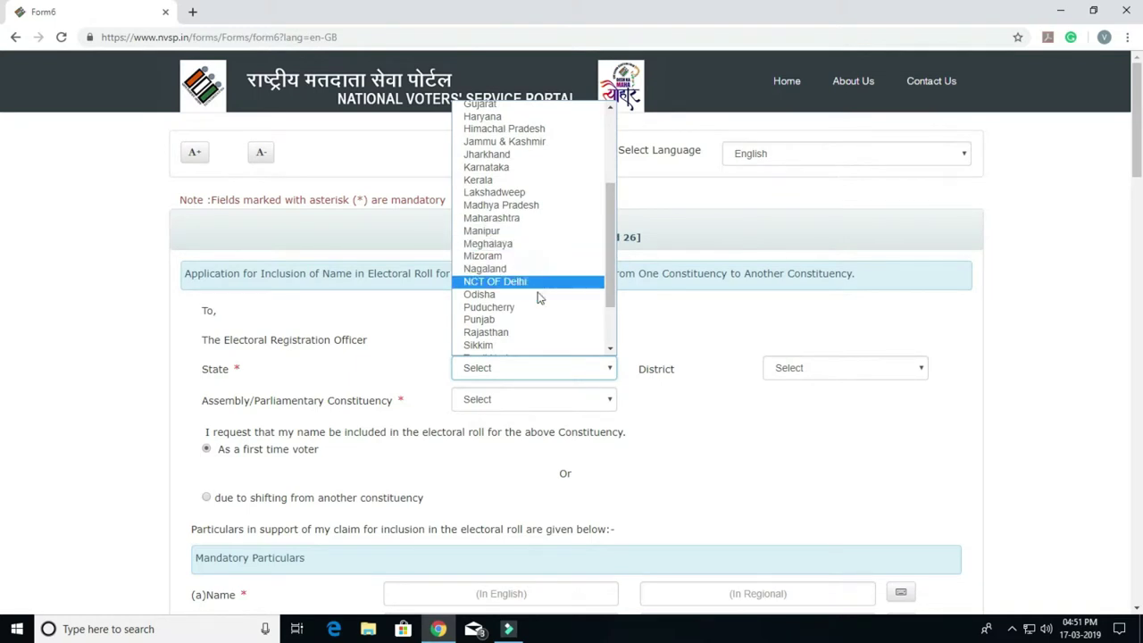
pyautogui.click(536, 283)
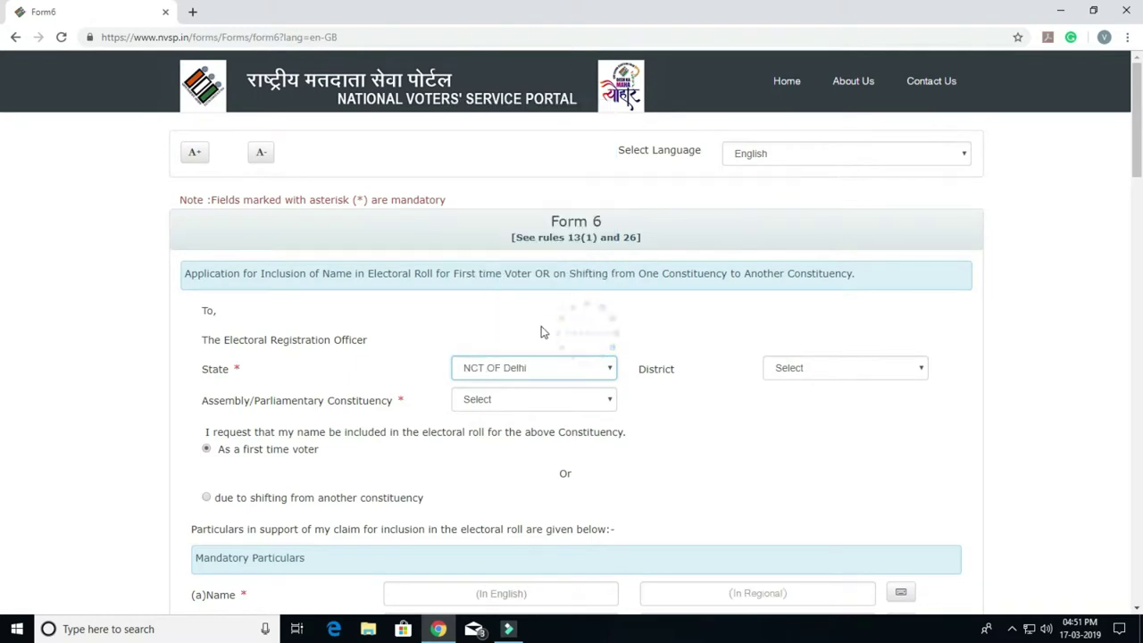
pyautogui.click(825, 376)
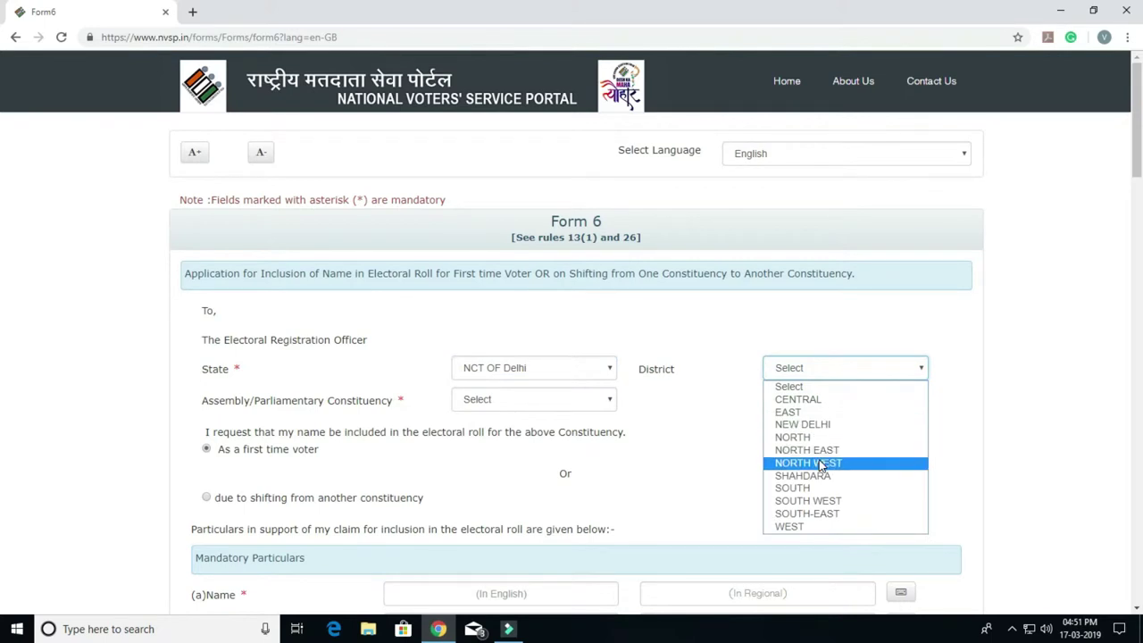
pyautogui.click(826, 463)
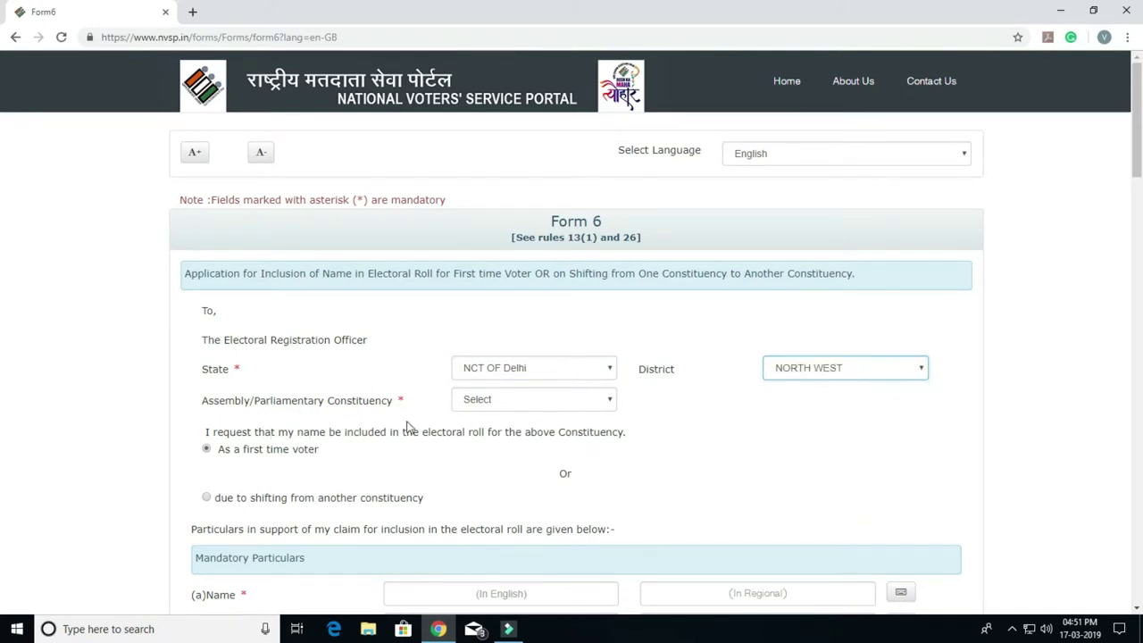
pyautogui.click(536, 402)
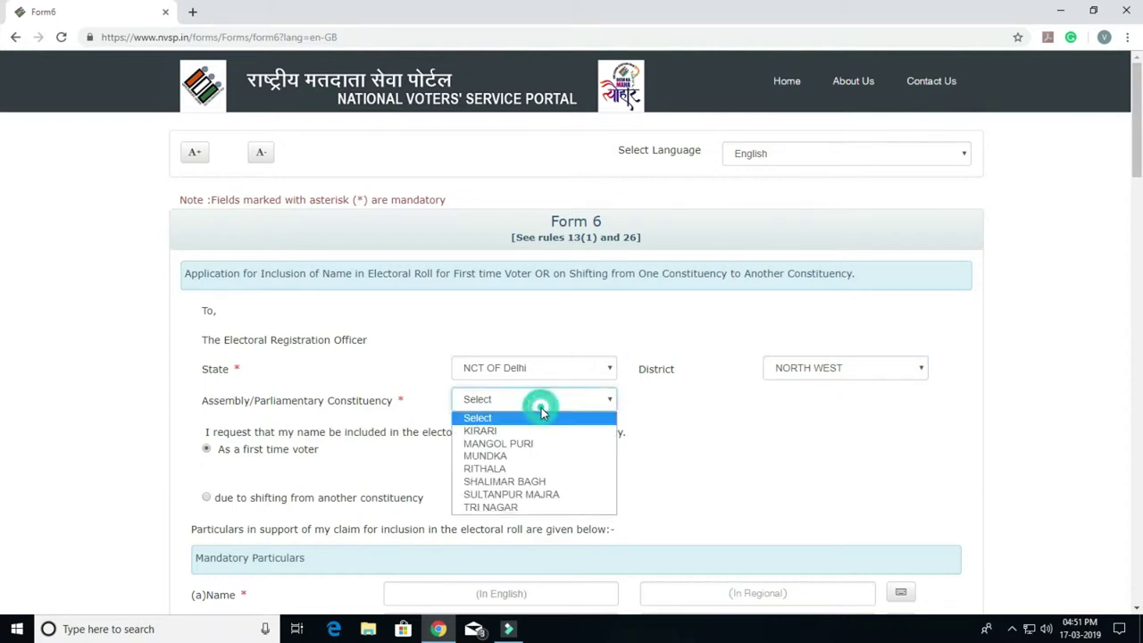
pyautogui.click(544, 456)
pyautogui.scroll(-2, 419, 446)
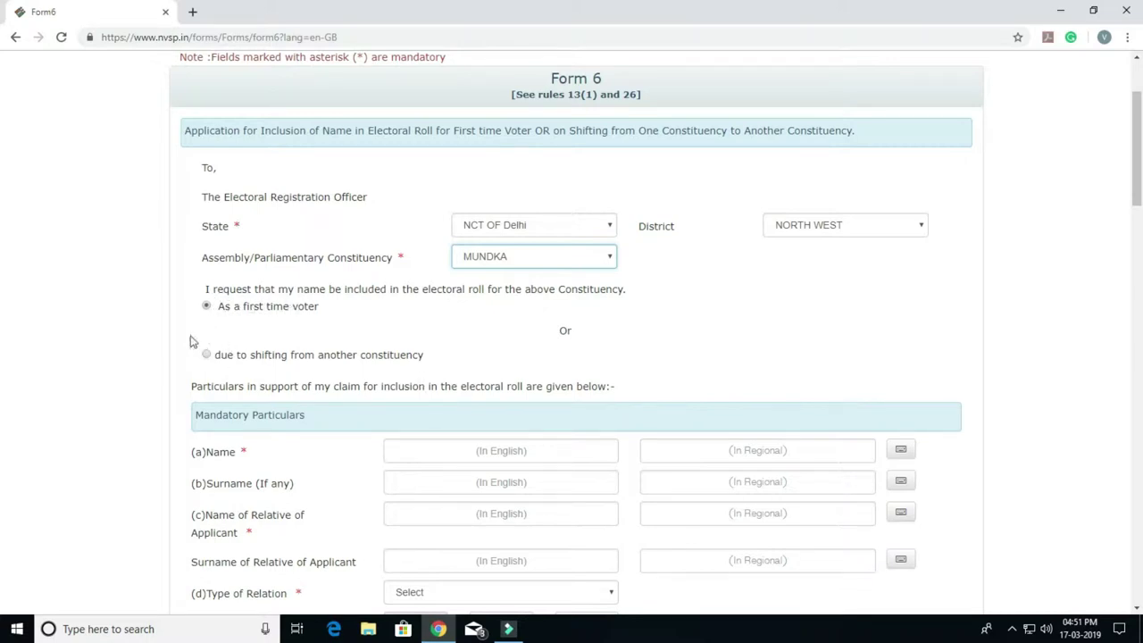
# Step: Enter the applicant's first name in English and accept its Hindi transliteration
pyautogui.click(509, 459)
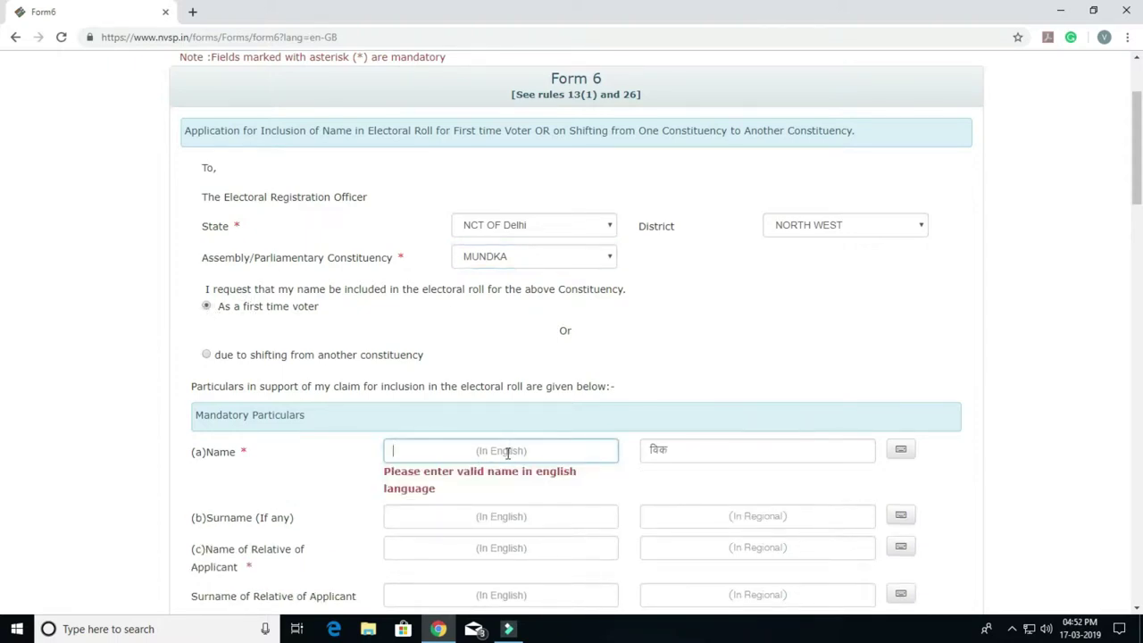
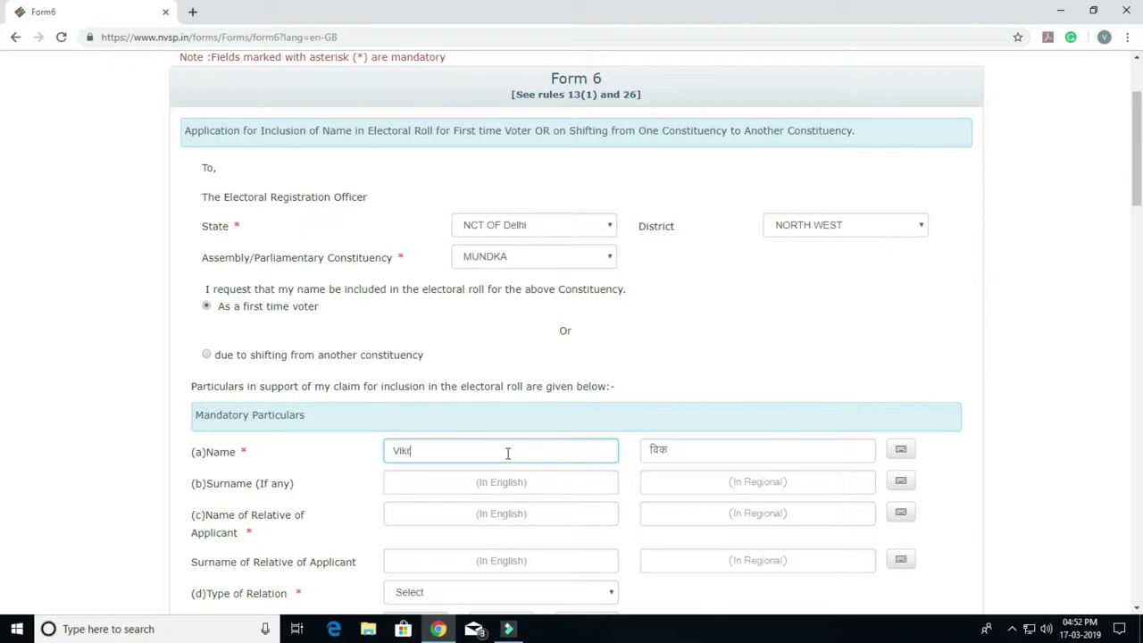
pyautogui.click(647, 457)
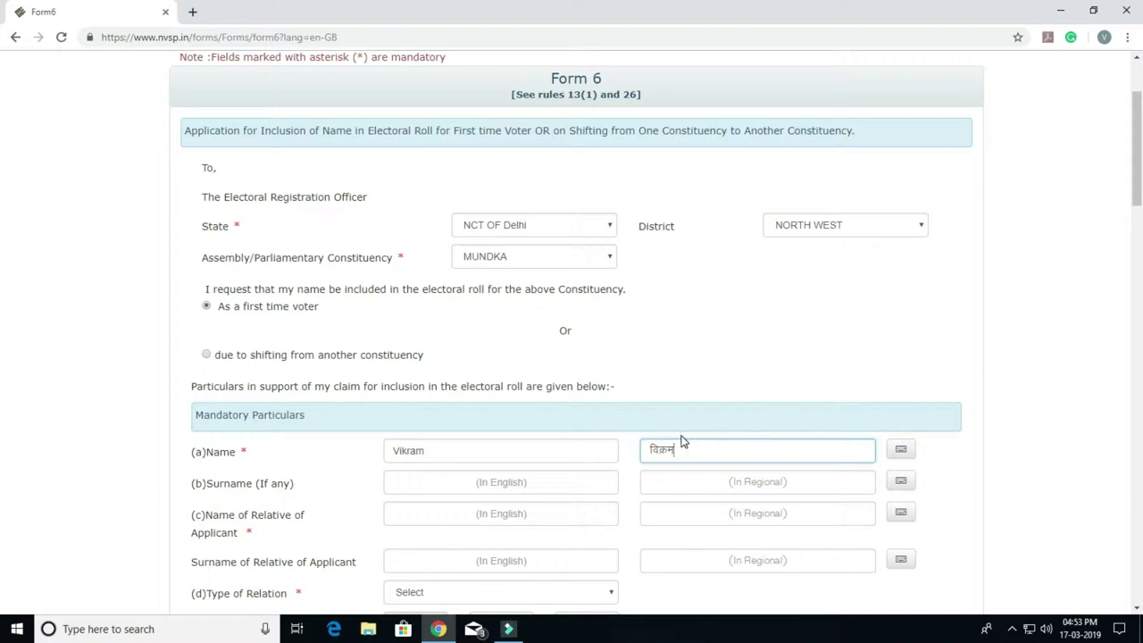
# Step: Enter the applicant's surname in English and fill its Hindi version
pyautogui.click(577, 487)
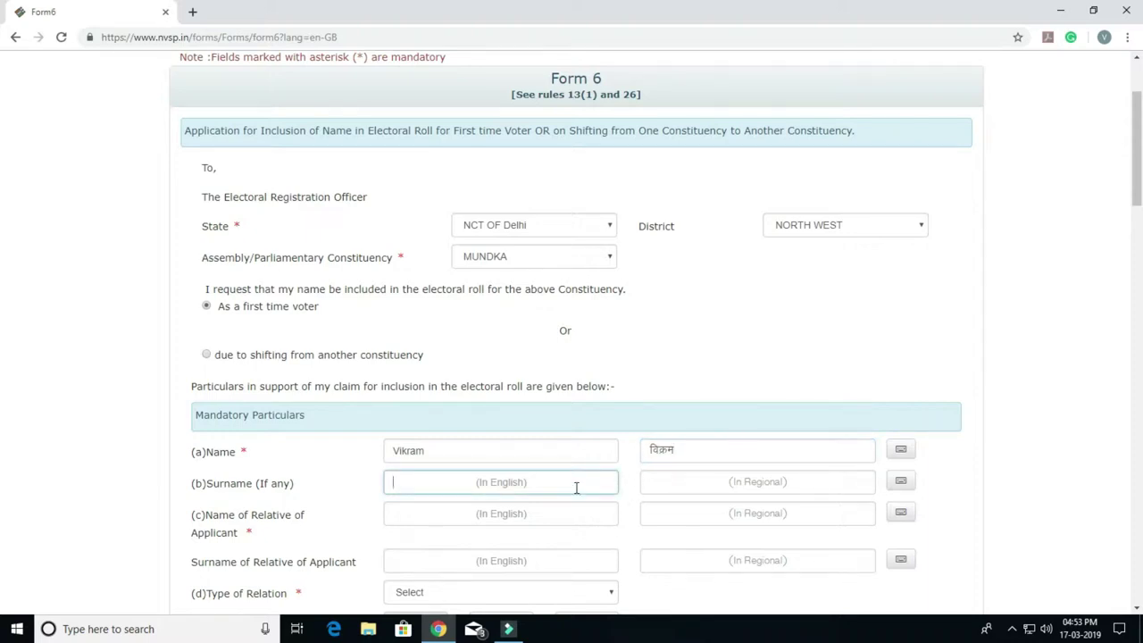
pyautogui.press('Tab')
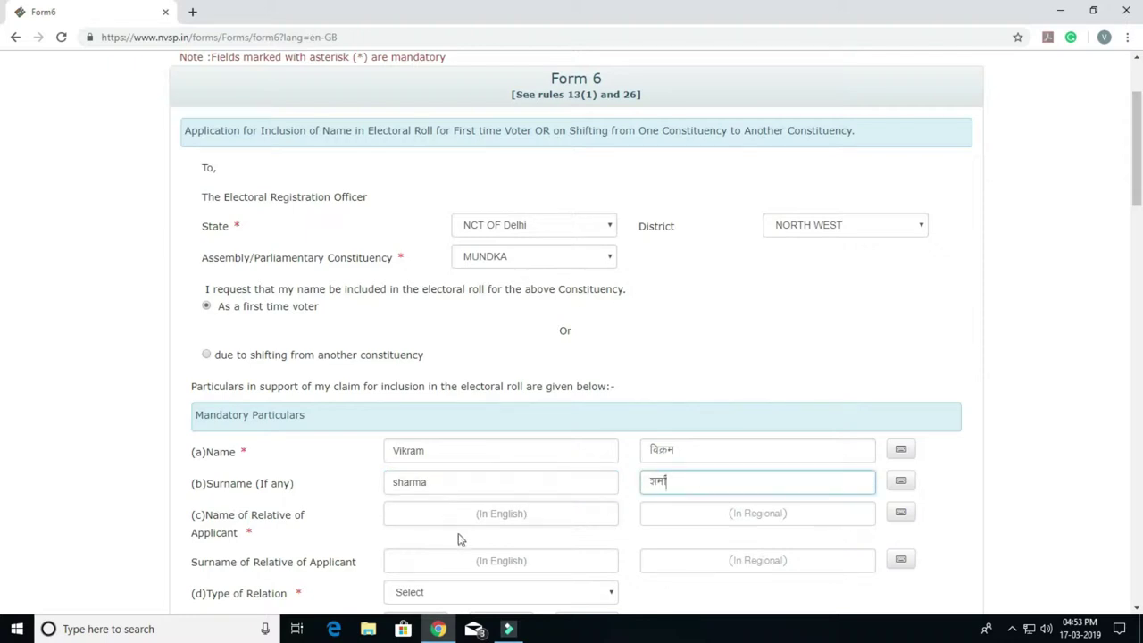
pyautogui.click(461, 519)
pyautogui.scroll(-2, 548, 388)
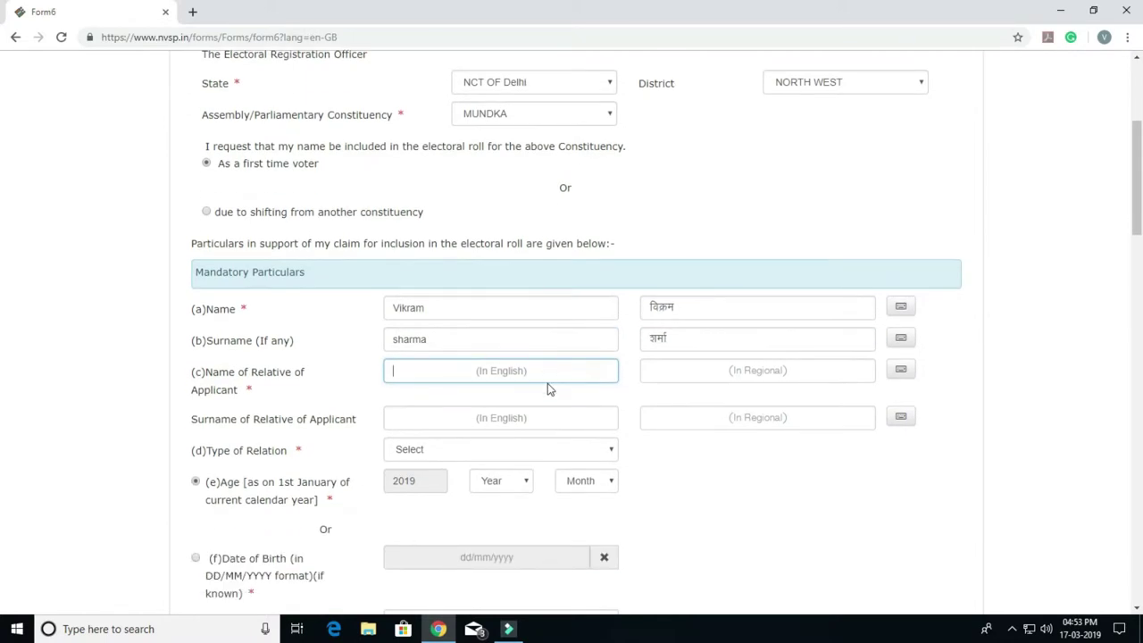
# Step: Enter the relative's name and surname in English with their Hindi spellings
pyautogui.click(415, 449)
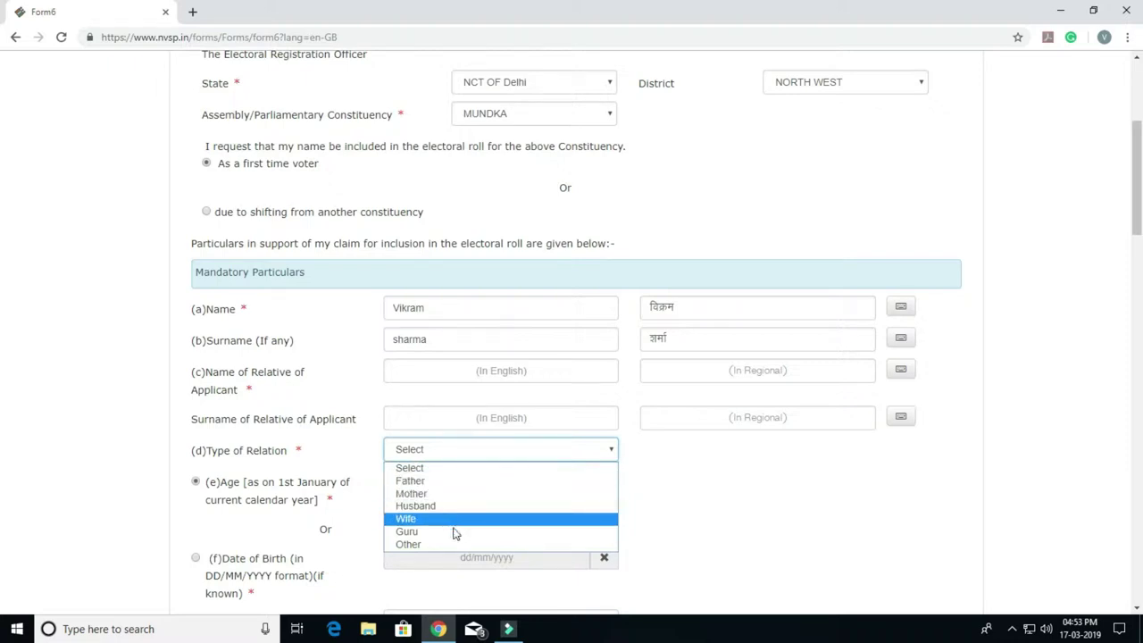
pyautogui.click(451, 379)
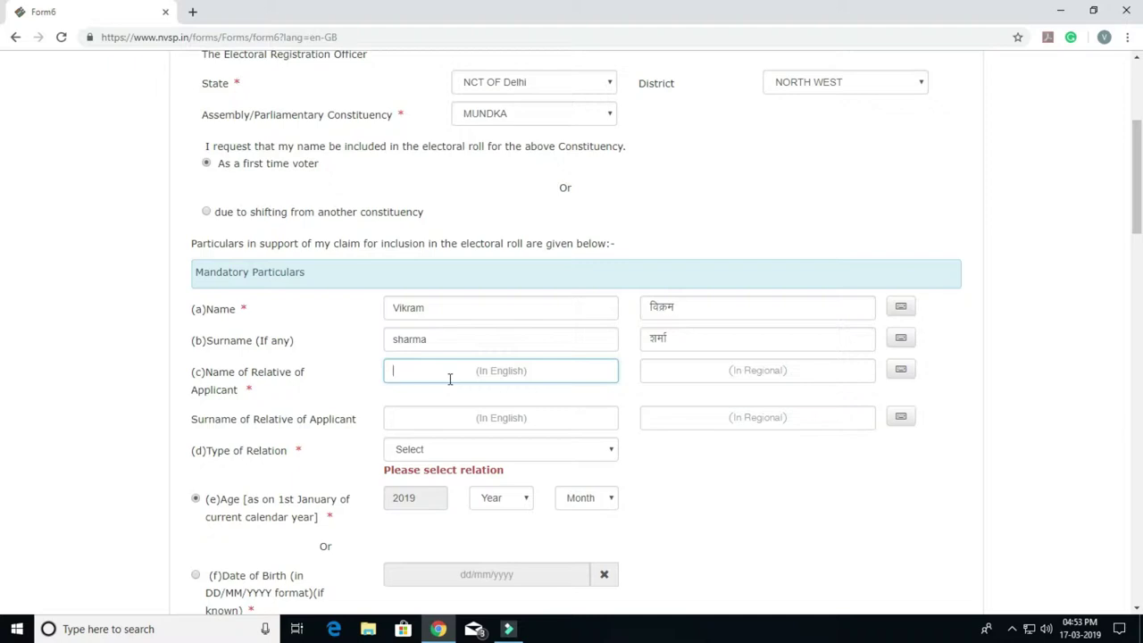
pyautogui.click(422, 364)
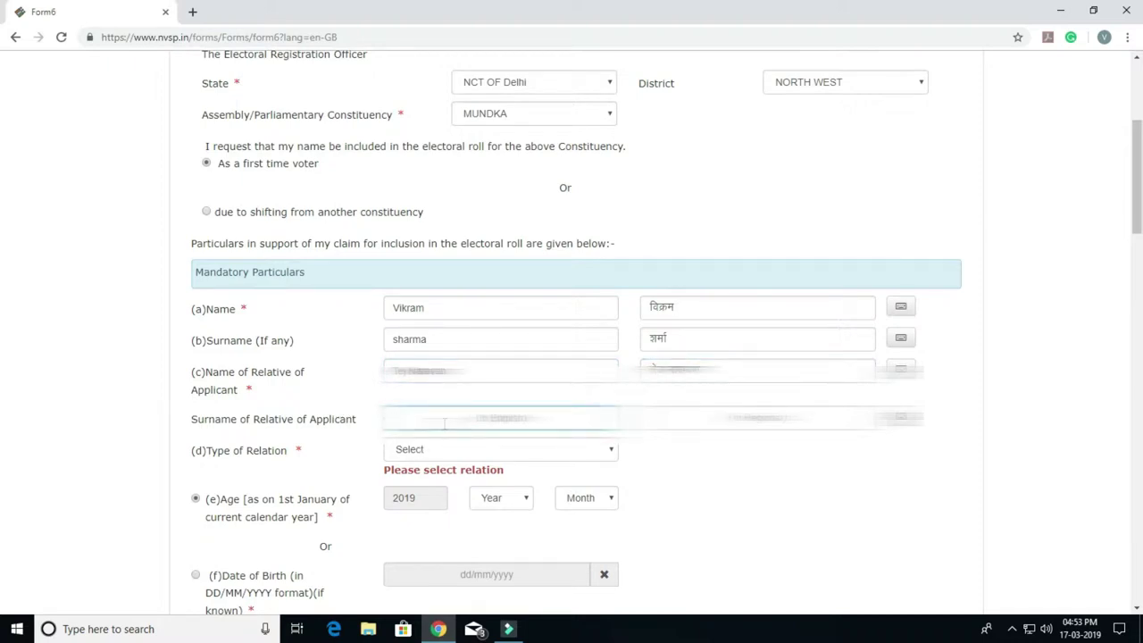
pyautogui.press('Tab')
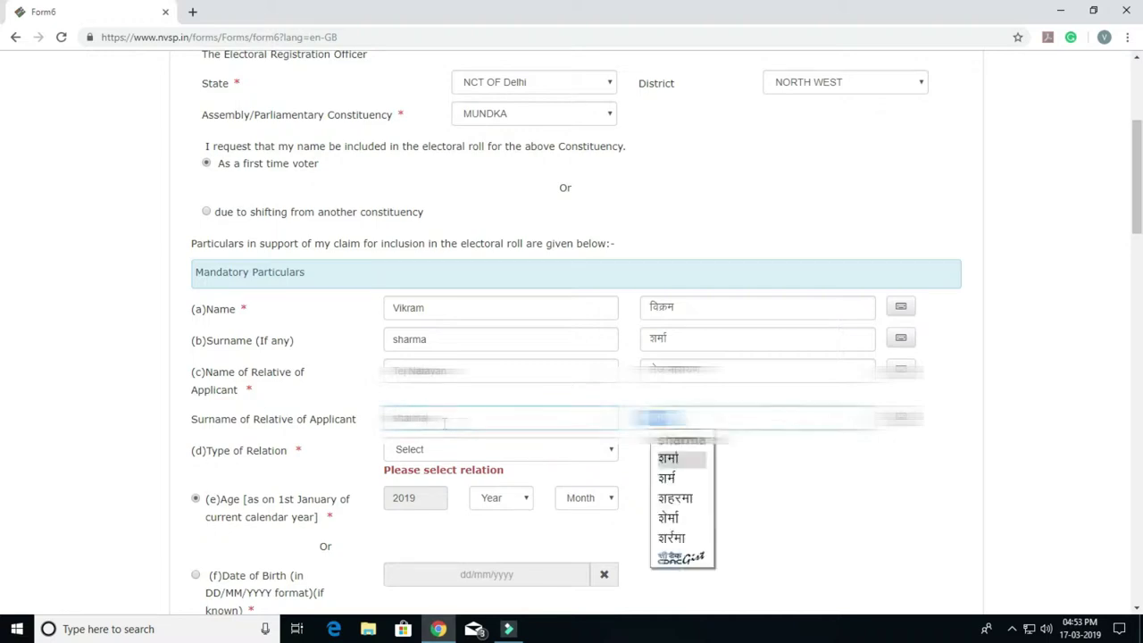
pyautogui.click(701, 461)
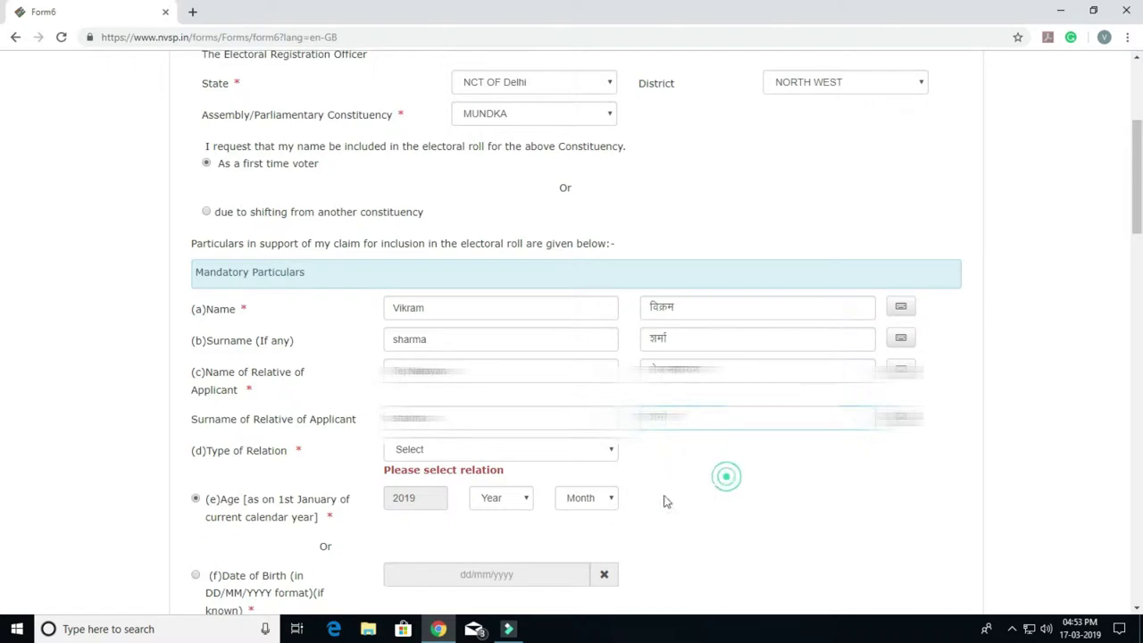
# Step: Set the relation type to Father and choose the Date of Birth option
pyautogui.click(449, 455)
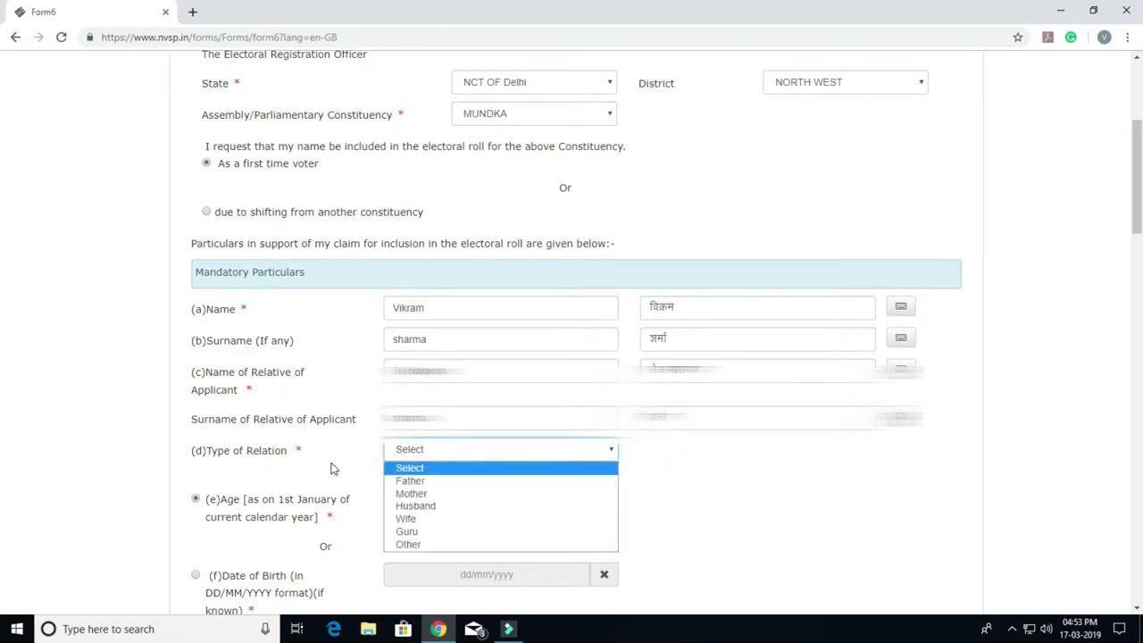
pyautogui.click(434, 481)
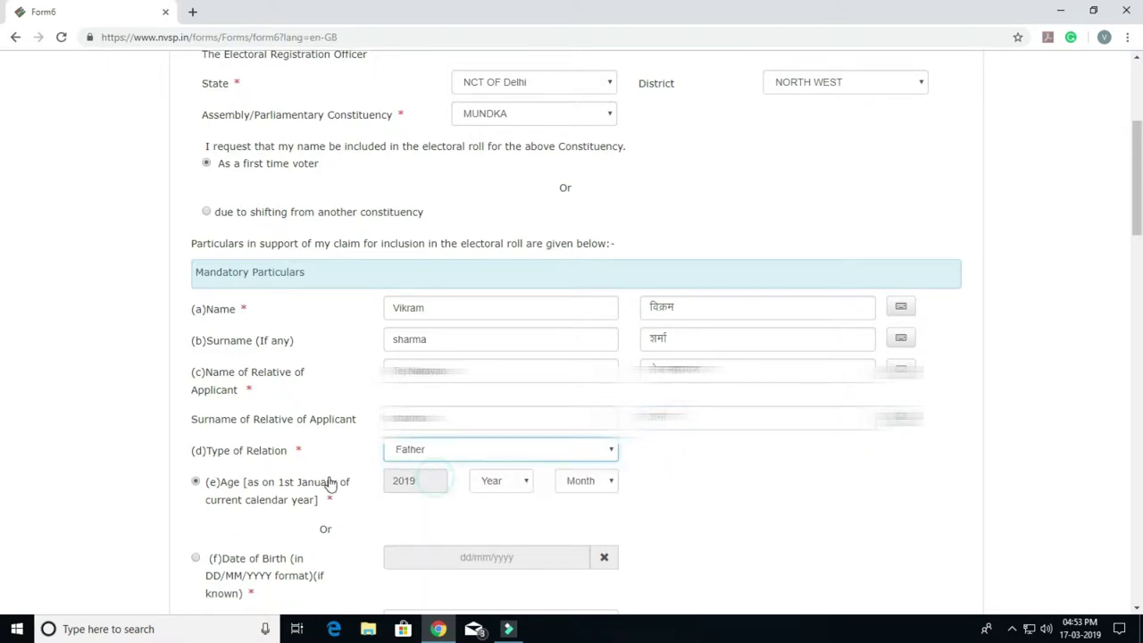
pyautogui.click(194, 557)
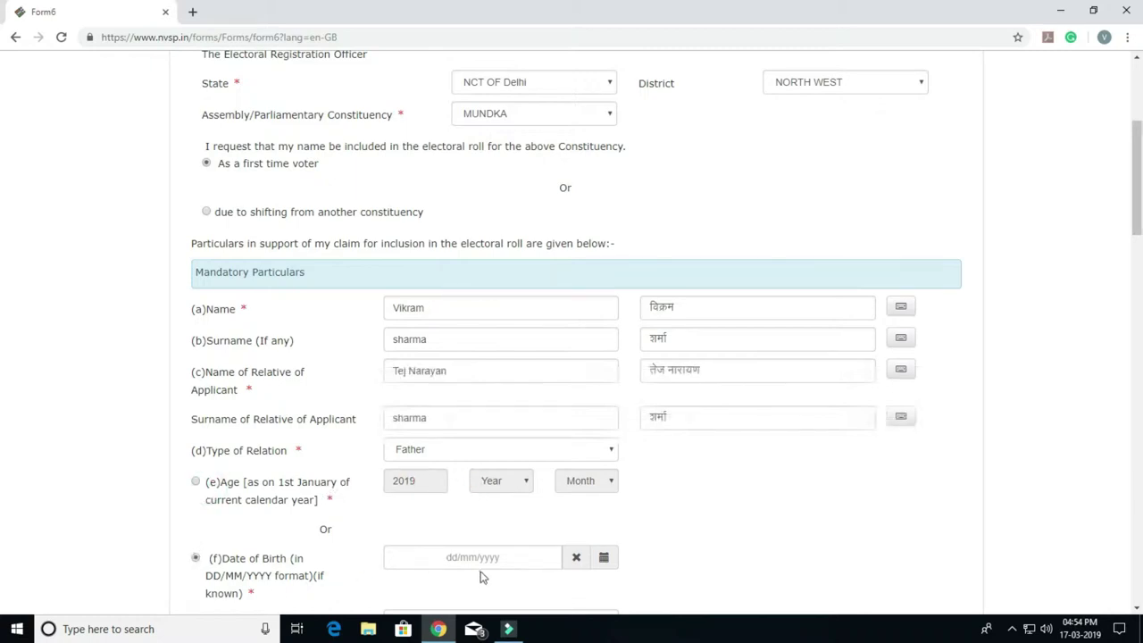
pyautogui.scroll(-2, 496, 558)
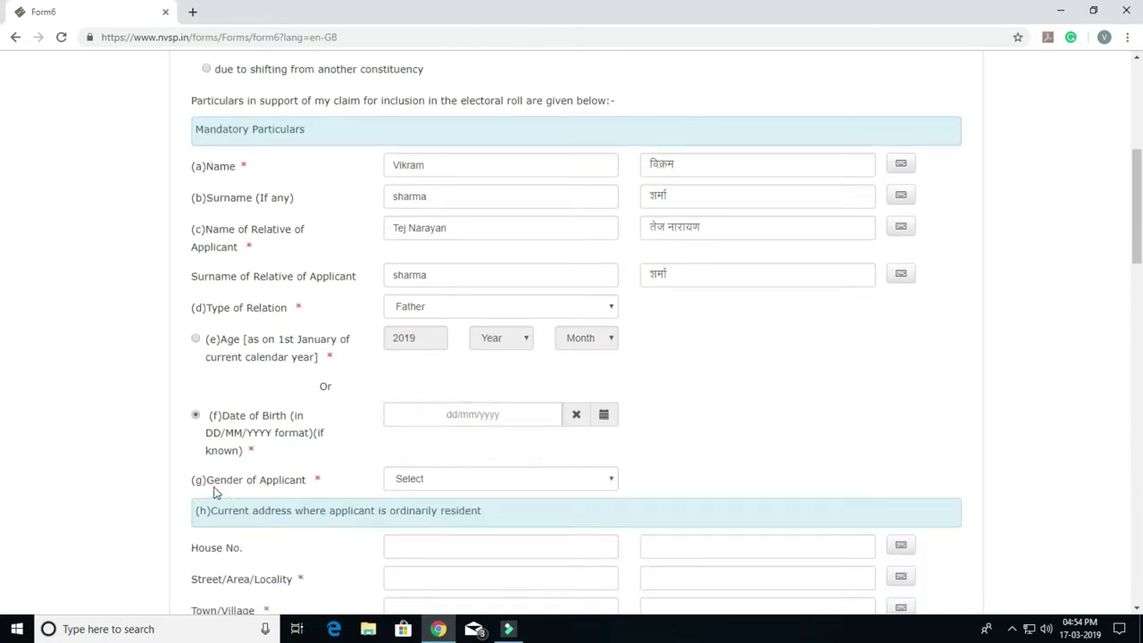
pyautogui.click(608, 413)
pyautogui.click(604, 415)
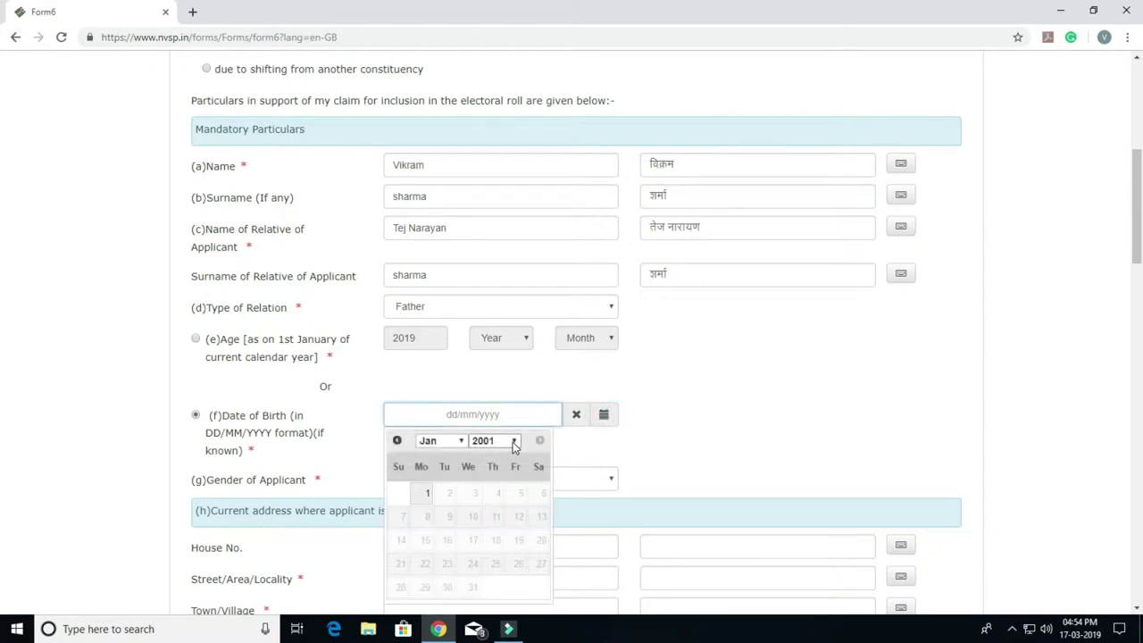
pyautogui.click(514, 440)
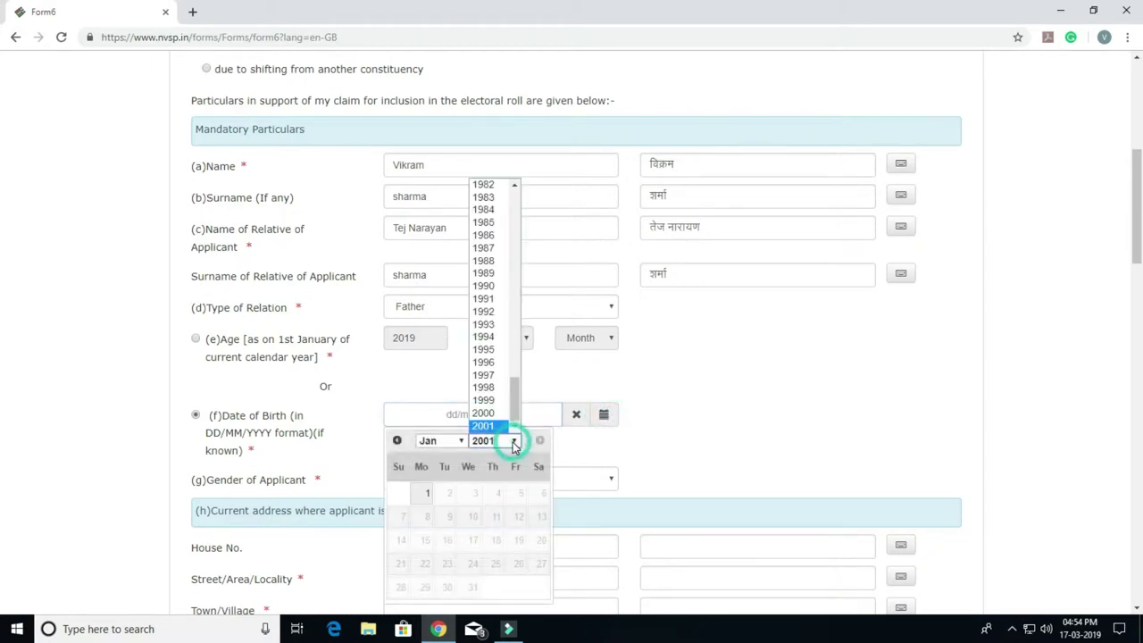
pyautogui.click(490, 387)
pyautogui.click(447, 450)
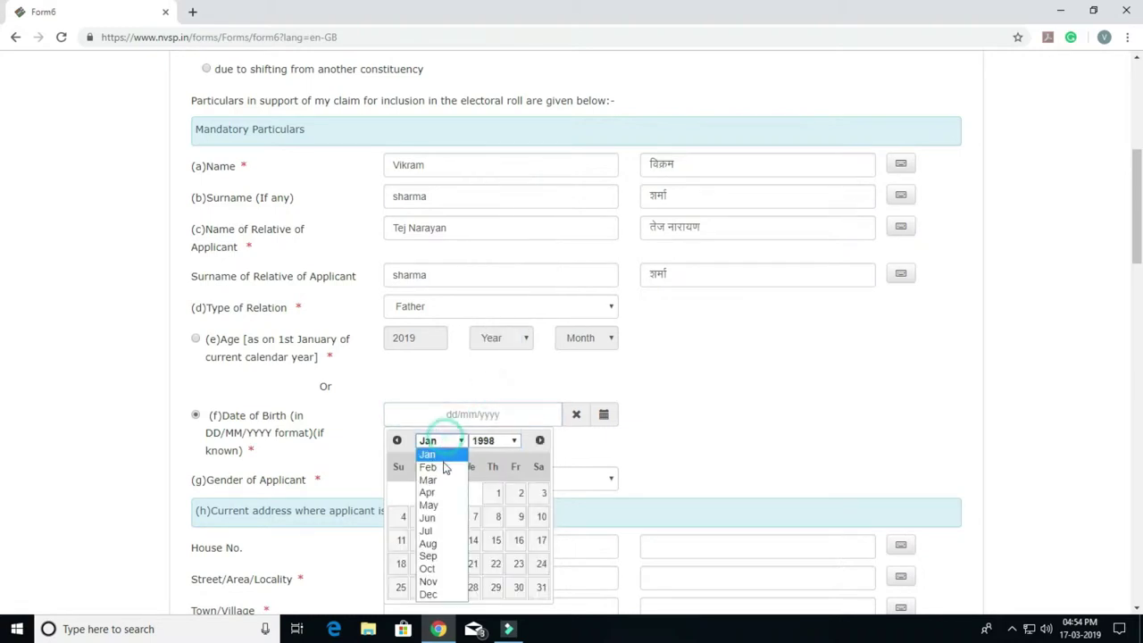
pyautogui.click(441, 468)
pyautogui.click(424, 541)
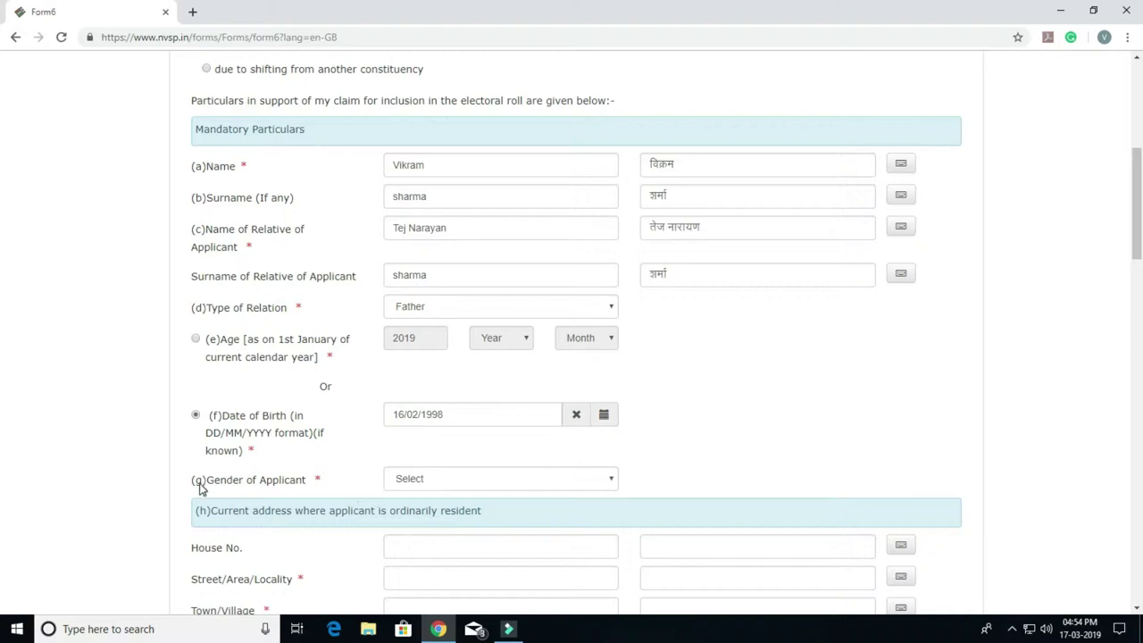
pyautogui.click(485, 482)
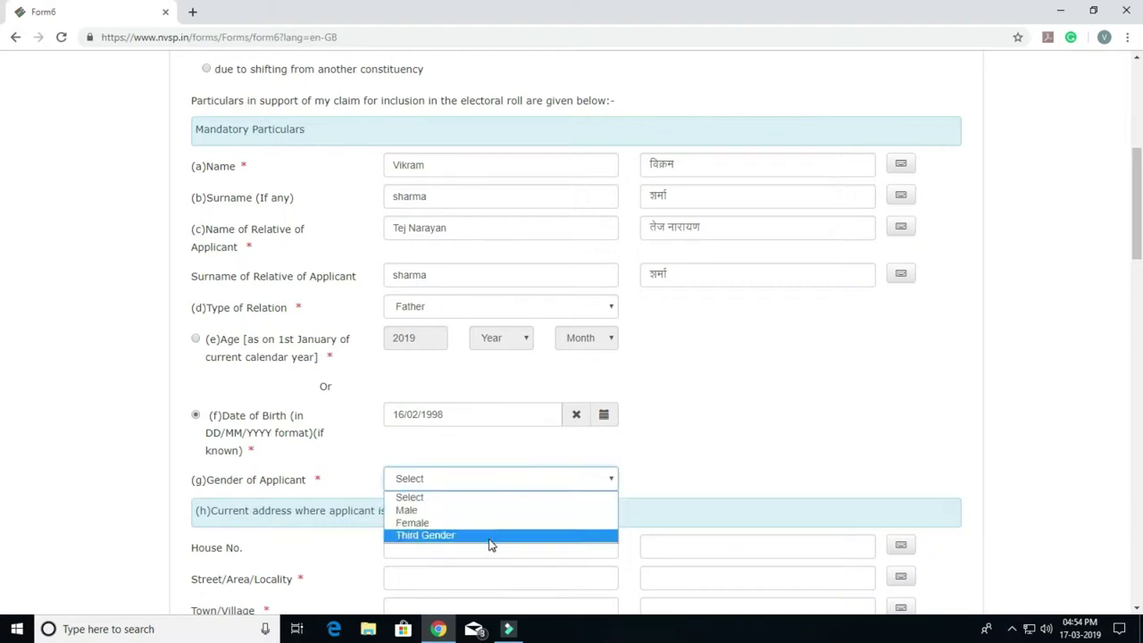
# Step: Set gender to Male and enter the applicant's house number
pyautogui.click(423, 513)
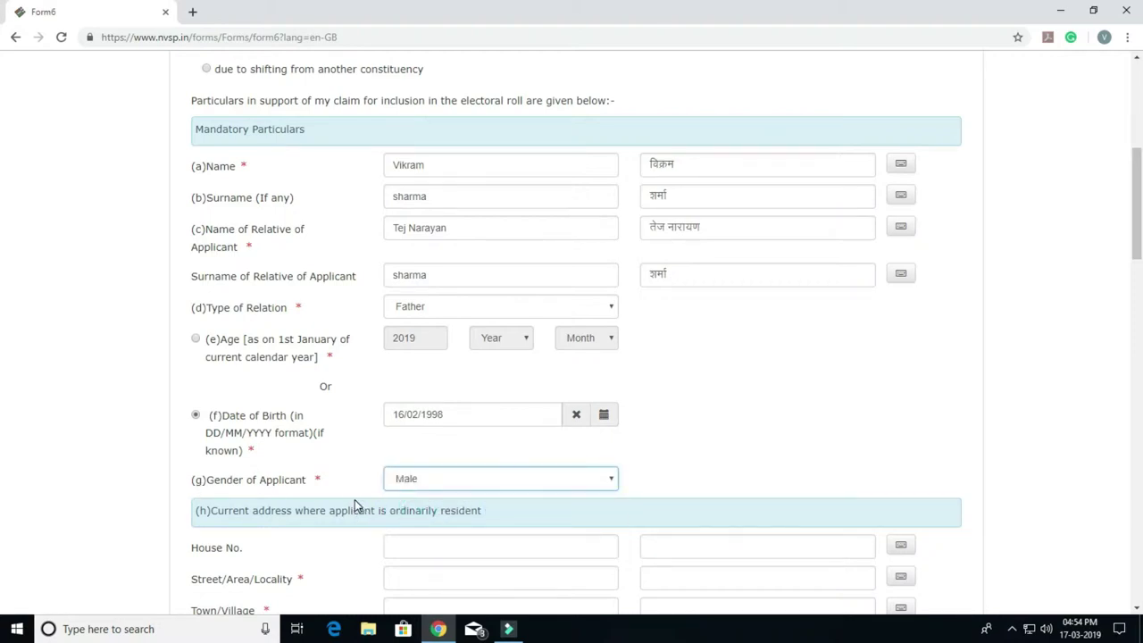
pyautogui.scroll(-2, 364, 434)
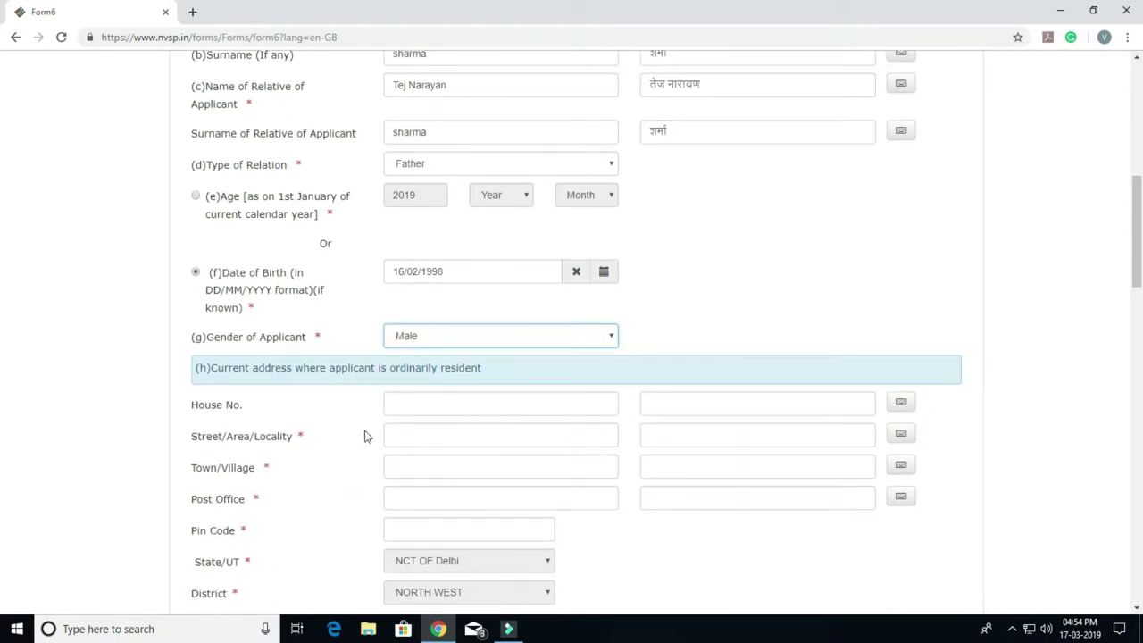
pyautogui.click(445, 400)
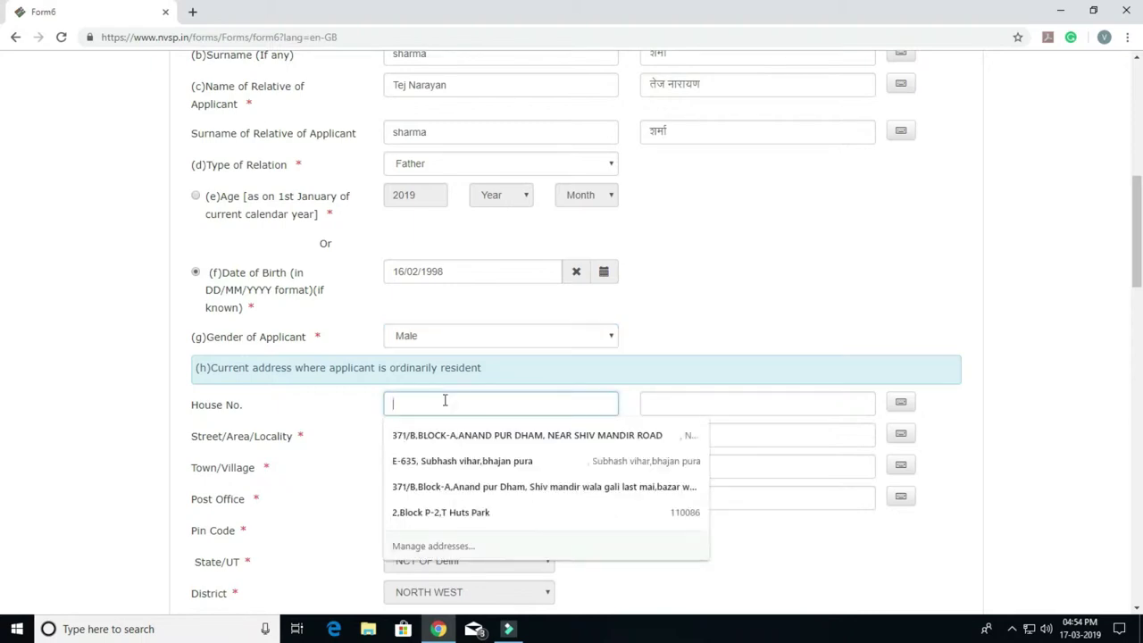
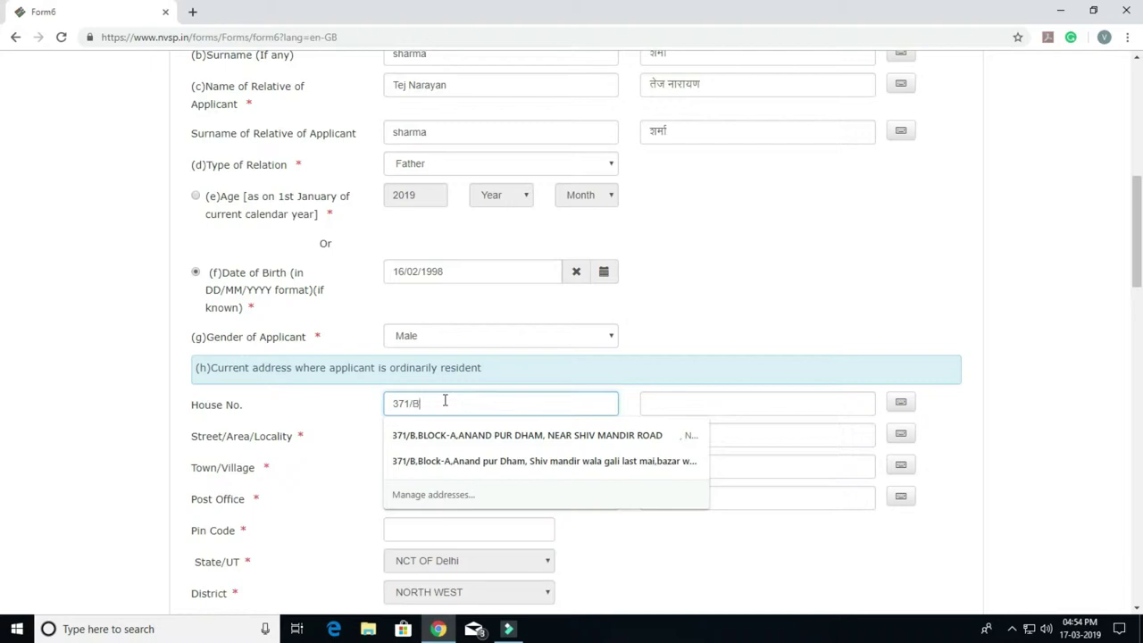
# Step: Enter the street/locality in English and adjust its Hindi transliteration
pyautogui.click(428, 436)
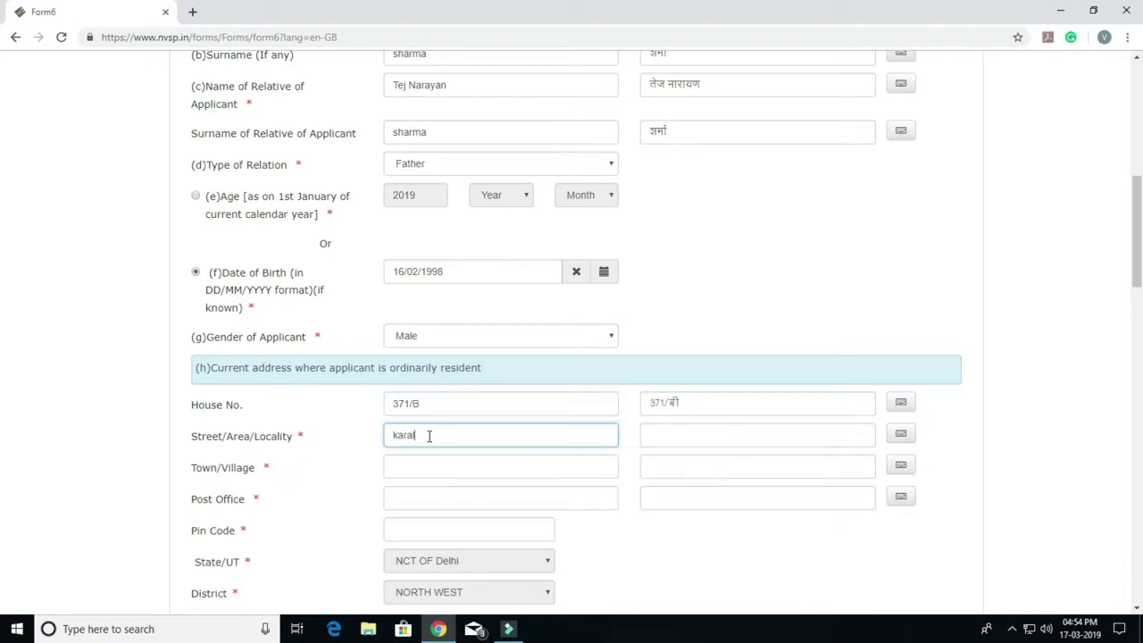
pyautogui.press('Tab')
pyautogui.click(659, 436)
pyautogui.press('BackSpace')
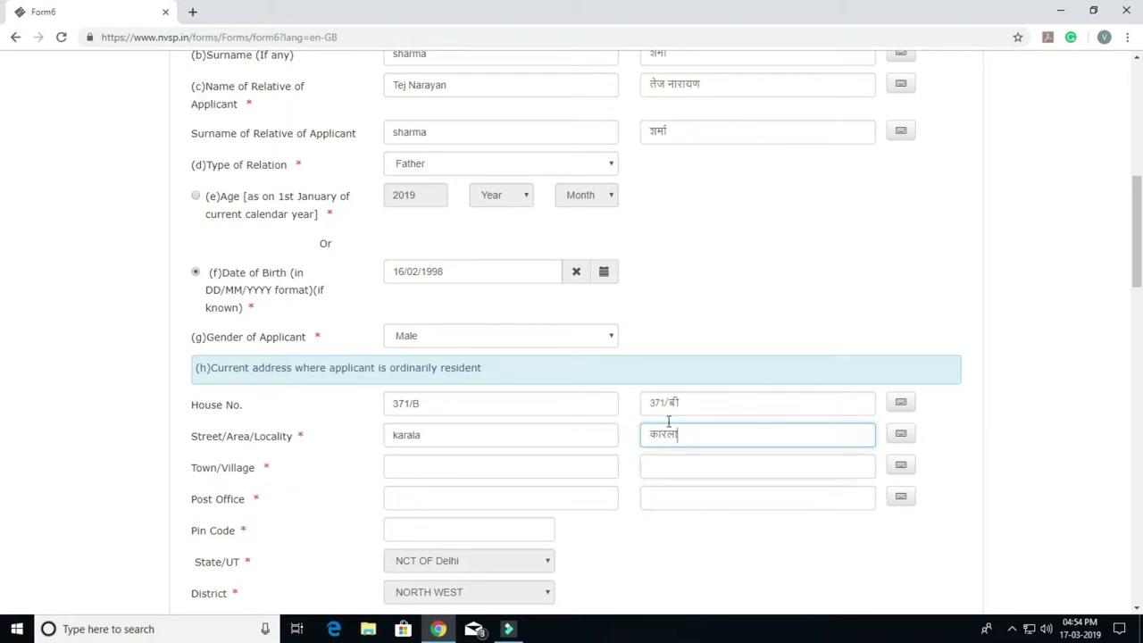
pyautogui.click(665, 439)
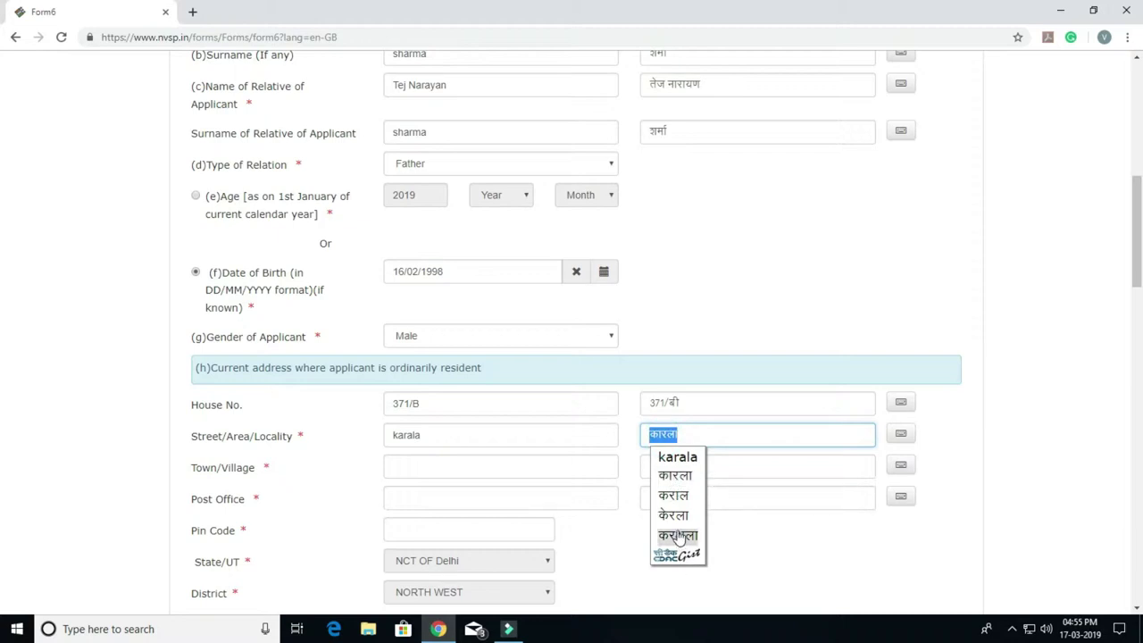
pyautogui.click(434, 432)
pyautogui.click(409, 436)
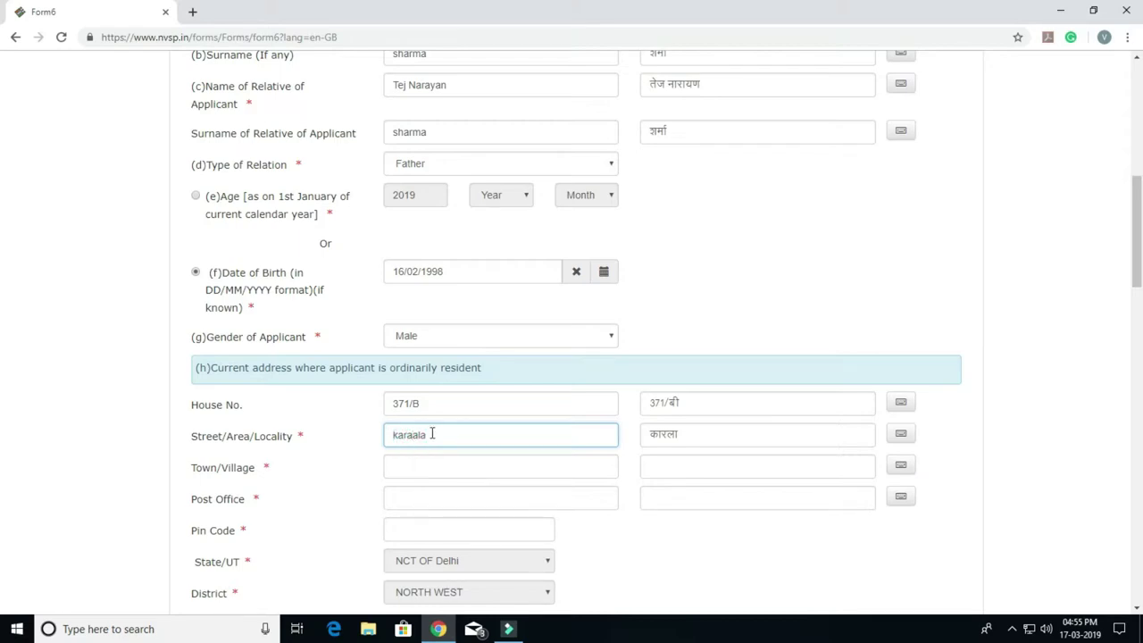
pyautogui.press('Tab')
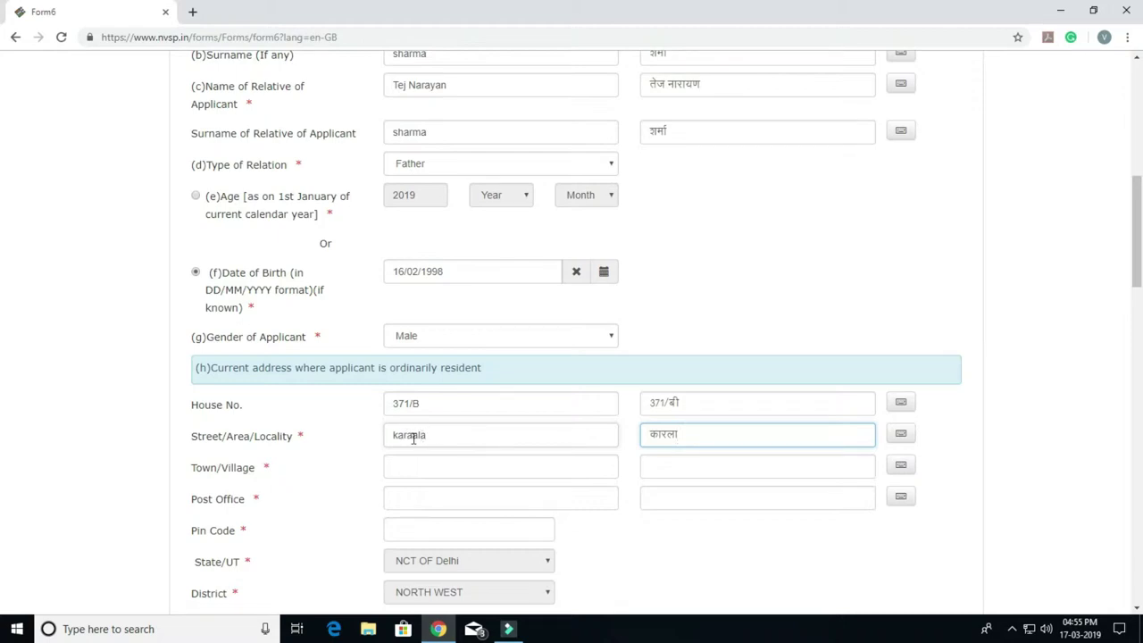
# Step: Look up the locality's Hindi spelling on Google, copy it, and select the Hindi locality field
pyautogui.click(192, 12)
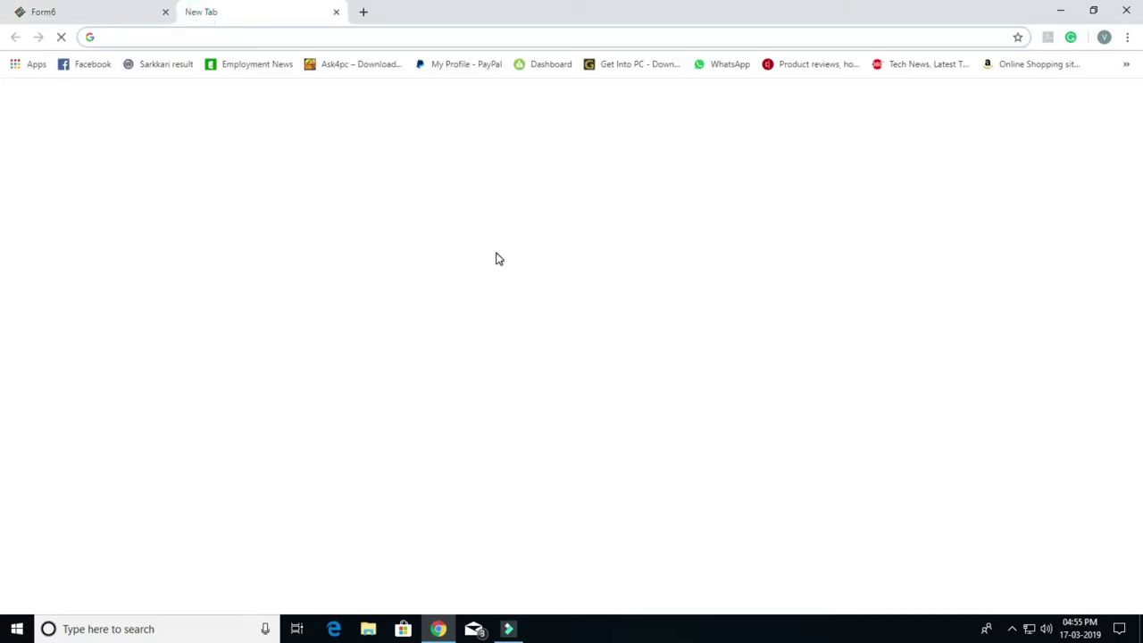
pyautogui.click(499, 282)
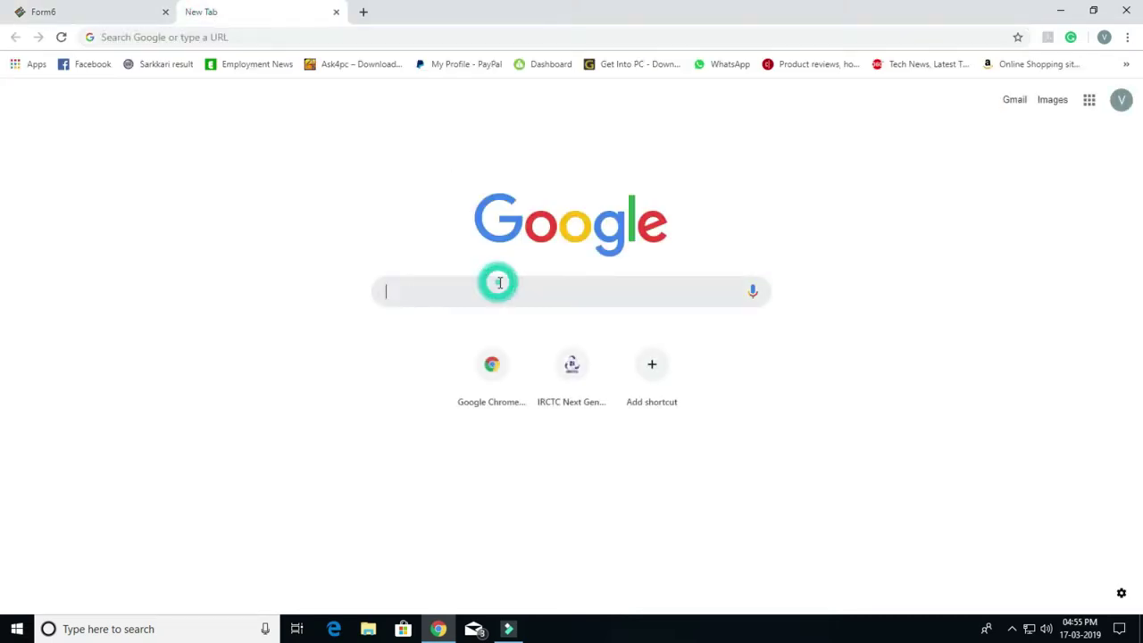
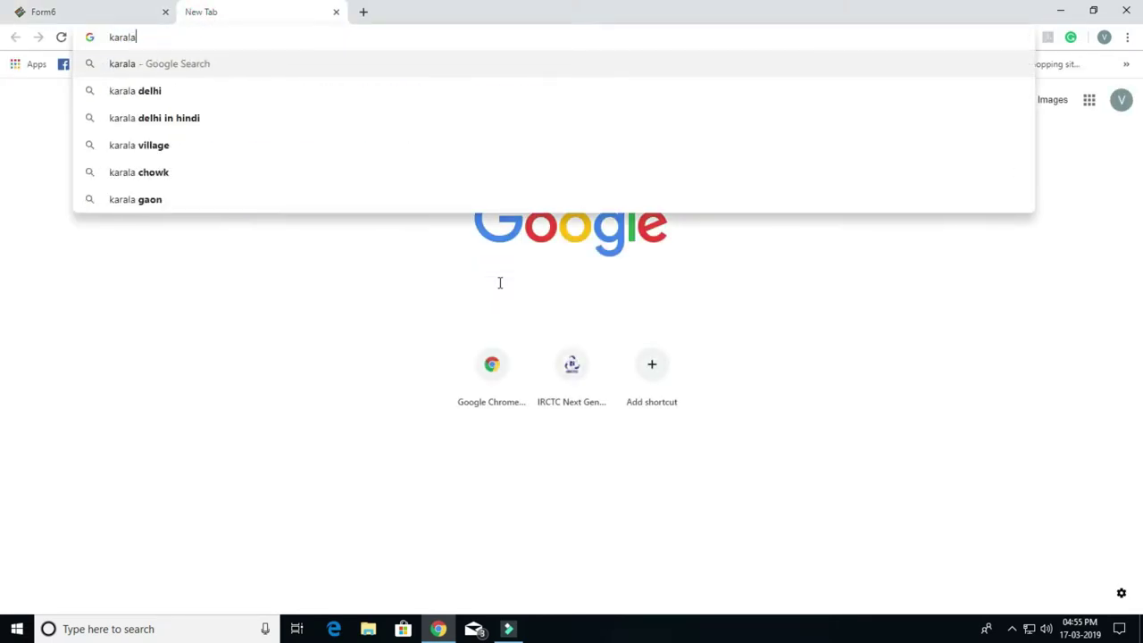
pyautogui.press('Down')
pyautogui.press('Down')
pyautogui.press('Return')
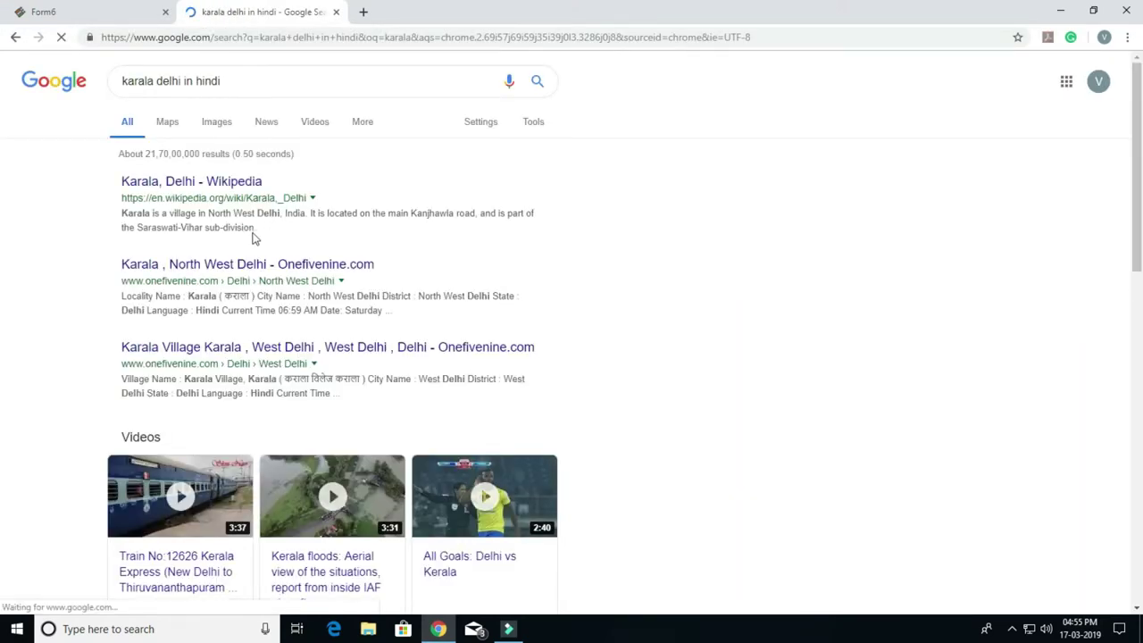
pyautogui.doubleClick(236, 297)
pyautogui.hotkey('ctrl', 'c')
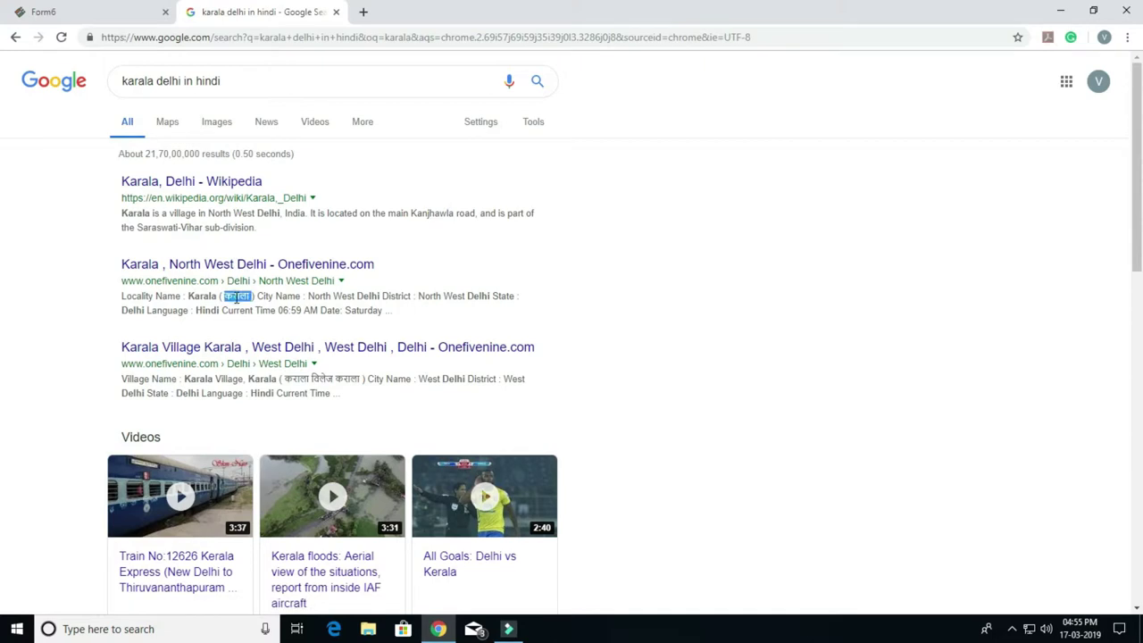
pyautogui.click(84, 11)
pyautogui.doubleClick(668, 432)
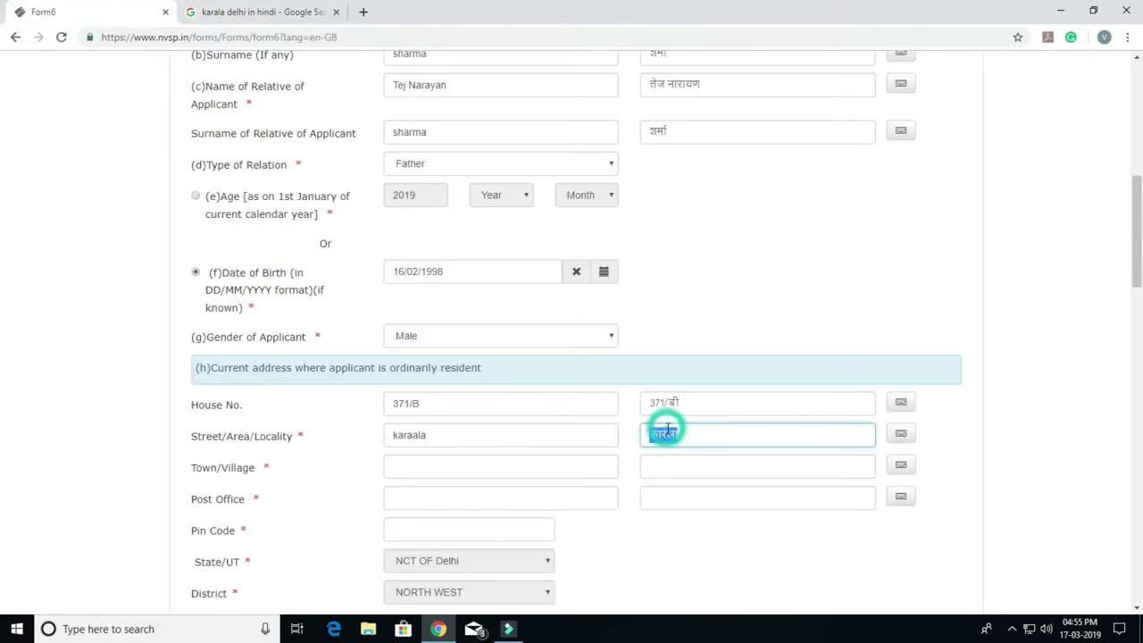
# Step: Paste the corrected Hindi locality and fill the town in both scripts
pyautogui.hotkey('ctrl', 'v')
pyautogui.click(741, 549)
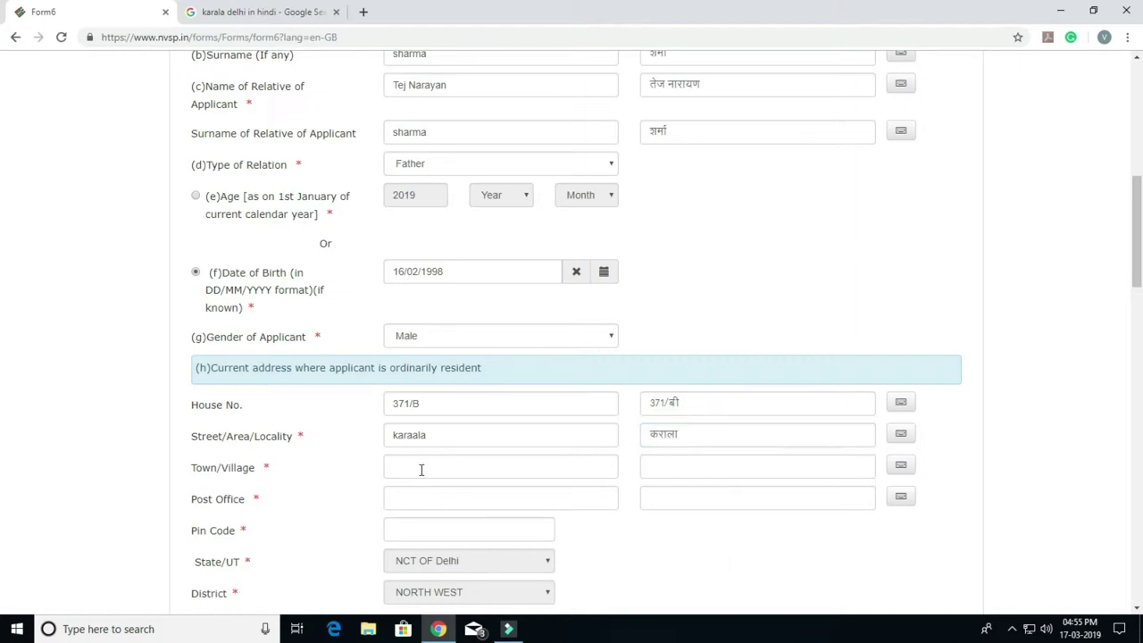
pyautogui.click(442, 468)
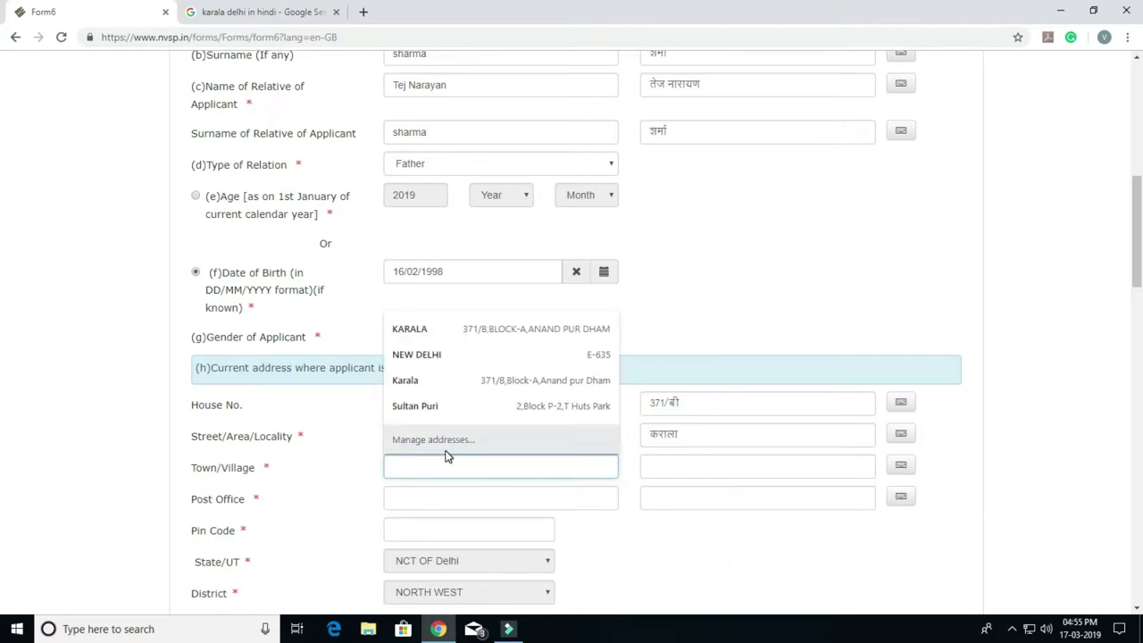
pyautogui.write('De')
pyautogui.press('Tab')
pyautogui.press('Tab')
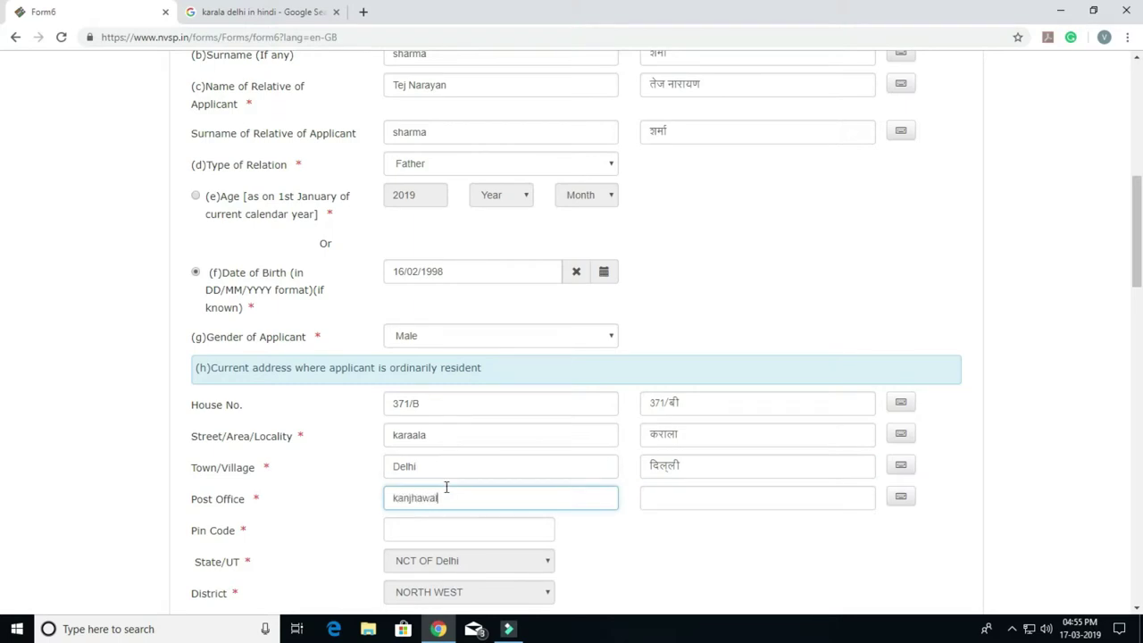
# Step: Accept the post office, enter the pin code, and scroll to the permanent address
pyautogui.press('Tab')
pyautogui.press('Tab')
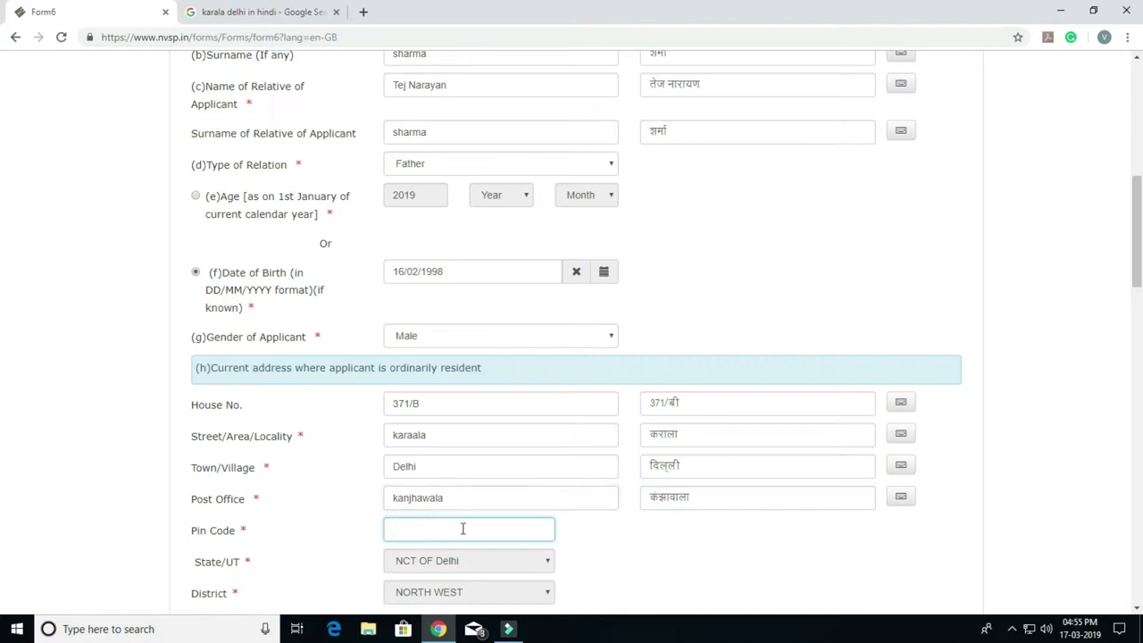
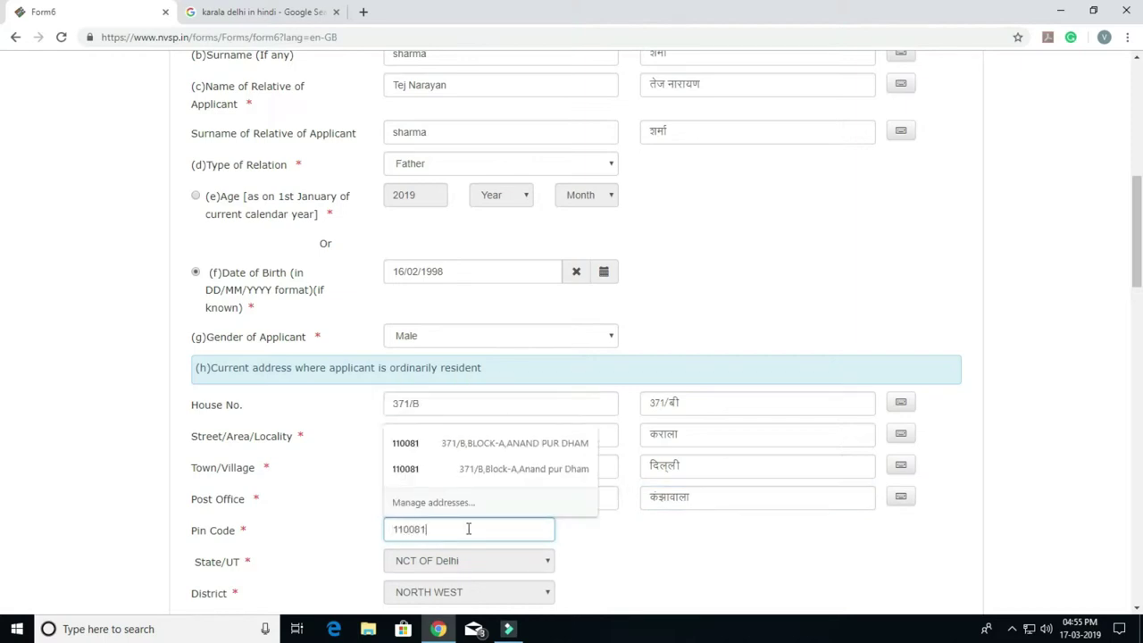
pyautogui.press('Tab')
pyautogui.scroll(-1, 561, 539)
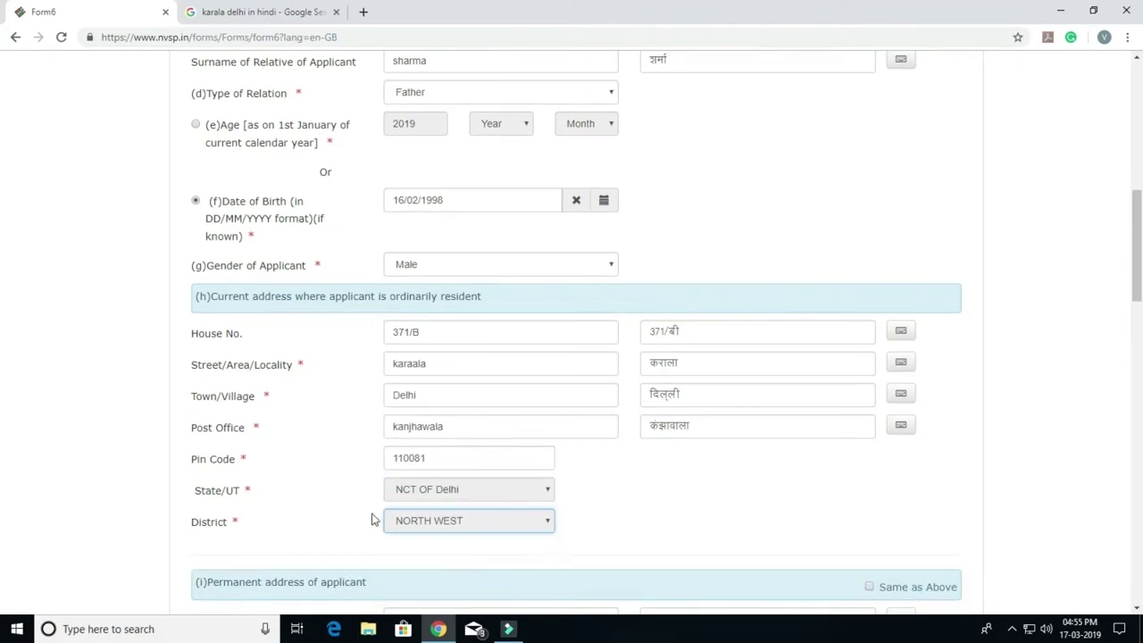
pyautogui.scroll(-1, 682, 414)
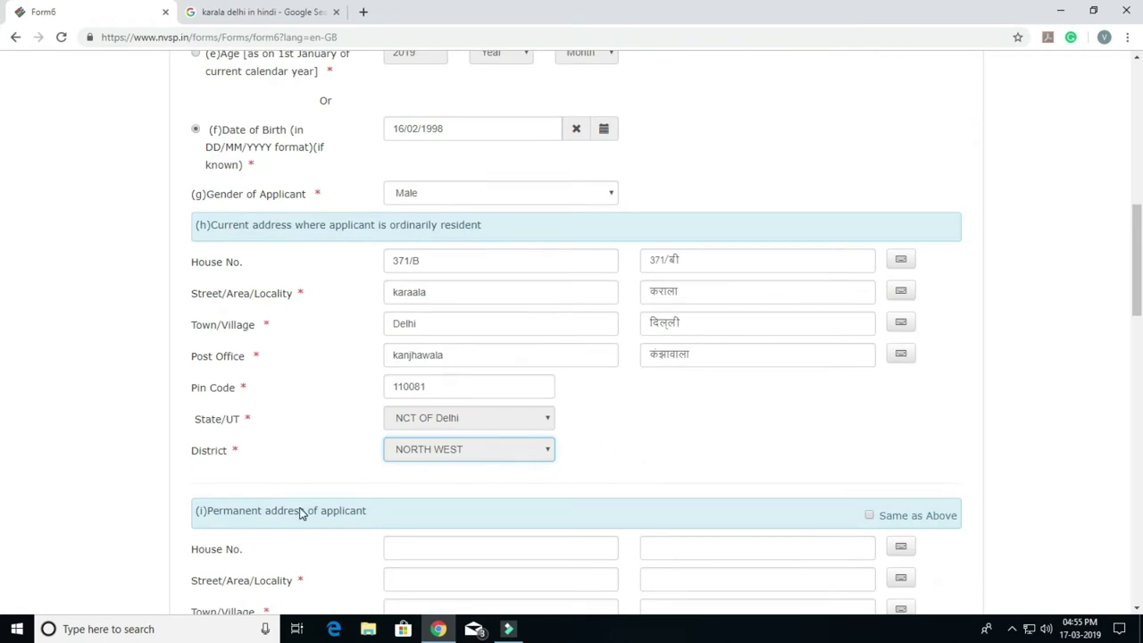
pyautogui.scroll(-1, 552, 462)
pyautogui.scroll(-1, 552, 462)
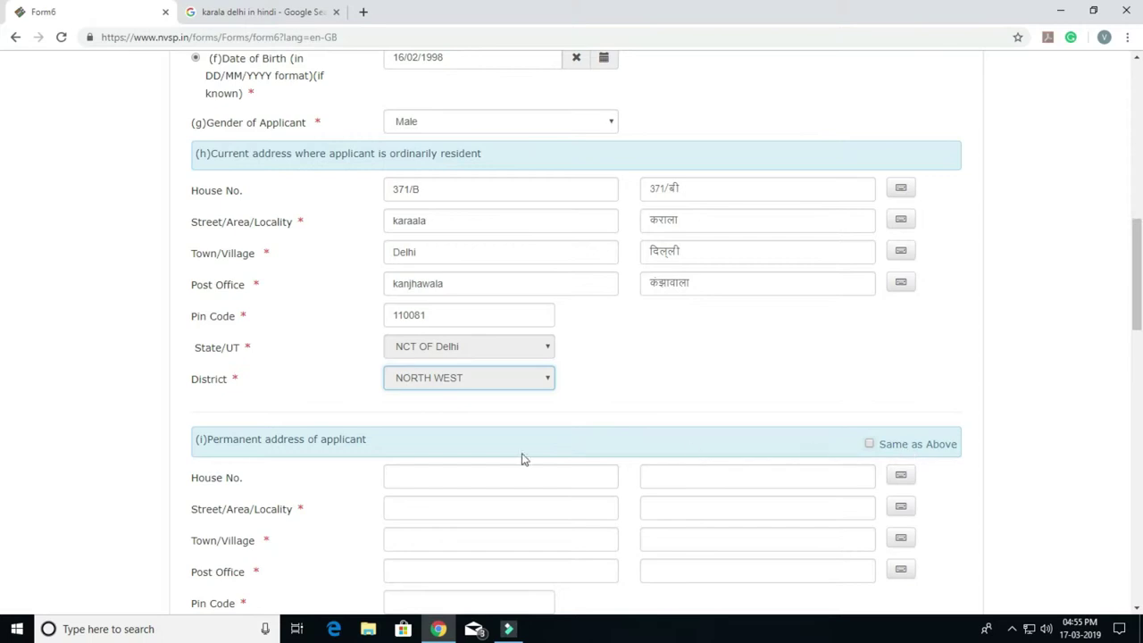
pyautogui.scroll(-2, 492, 416)
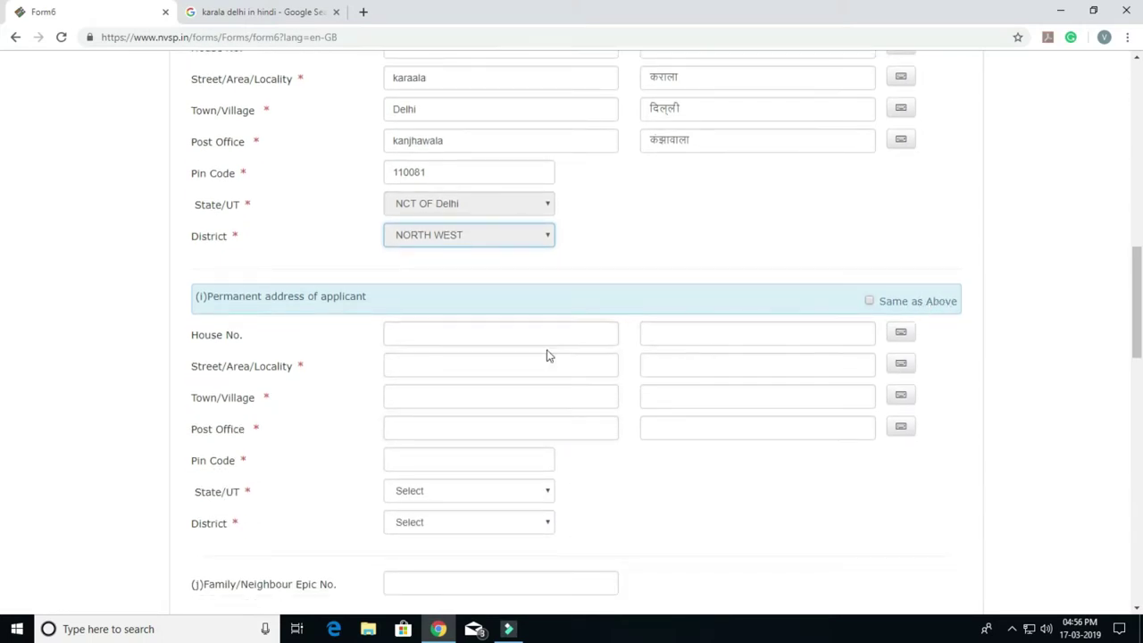
# Step: Tick 'Same as Above' so the permanent address copies the current address
pyautogui.click(444, 336)
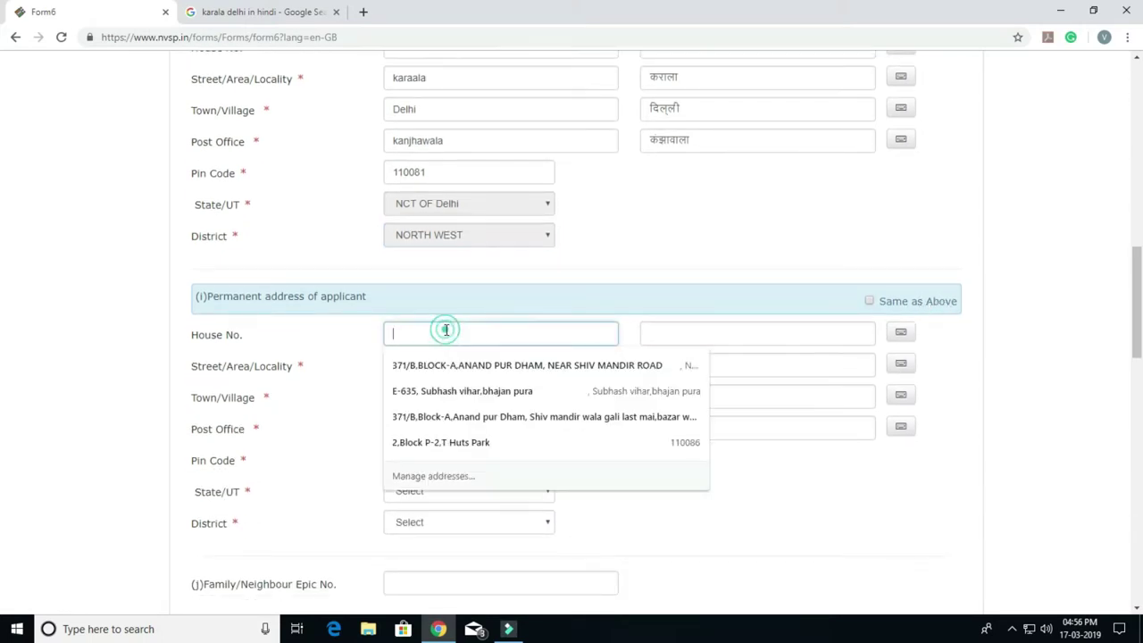
pyautogui.click(865, 377)
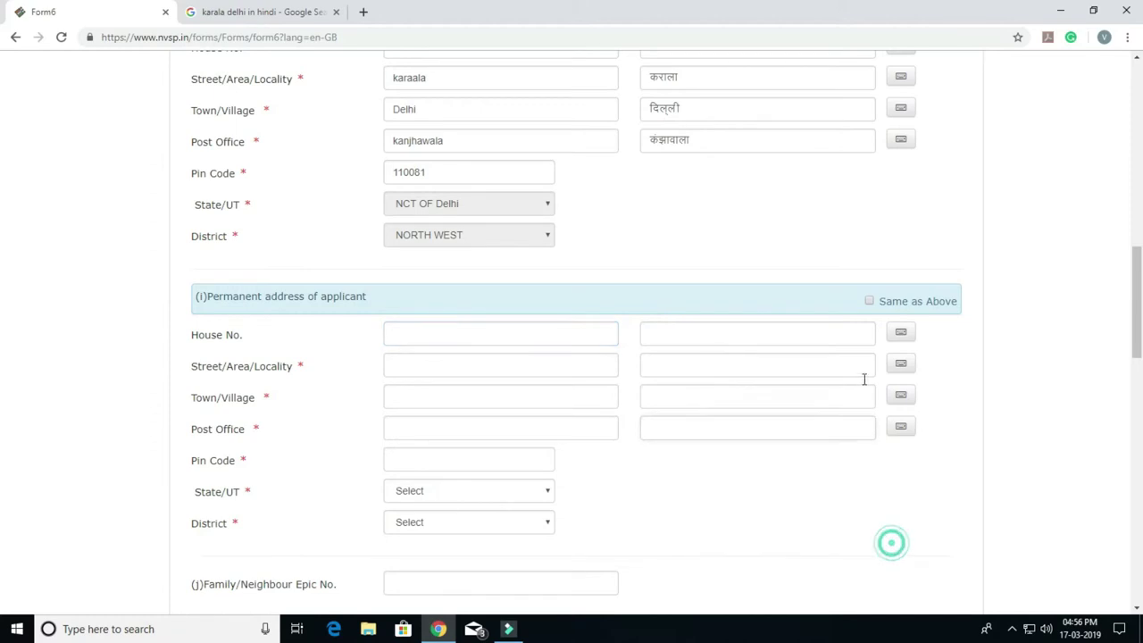
pyautogui.click(869, 302)
pyautogui.scroll(-3, 567, 434)
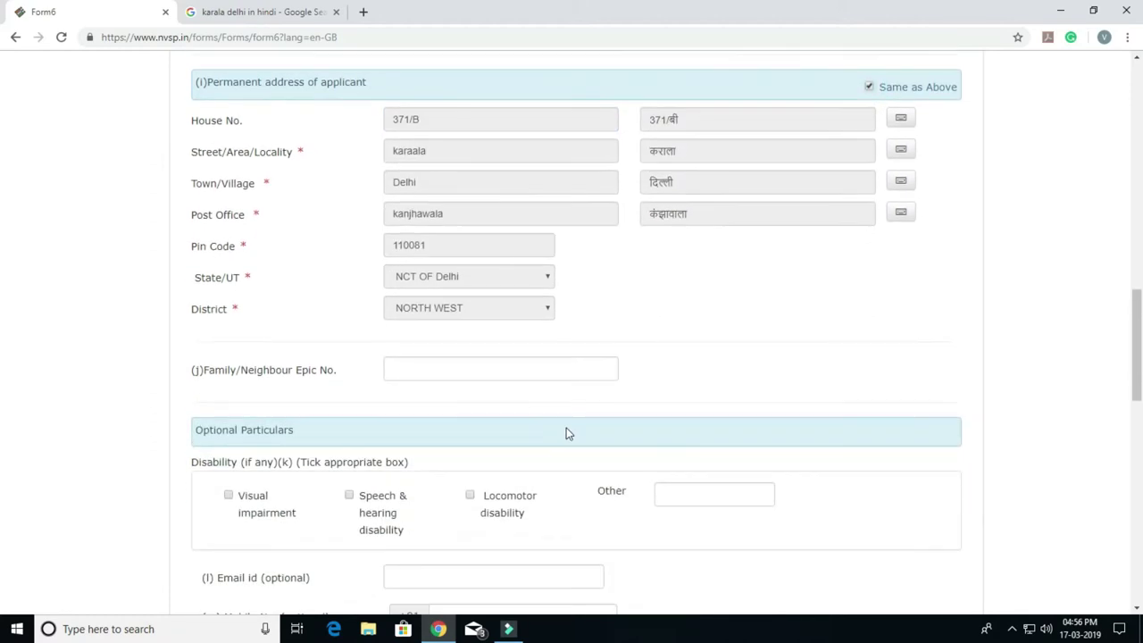
pyautogui.scroll(-3, 495, 371)
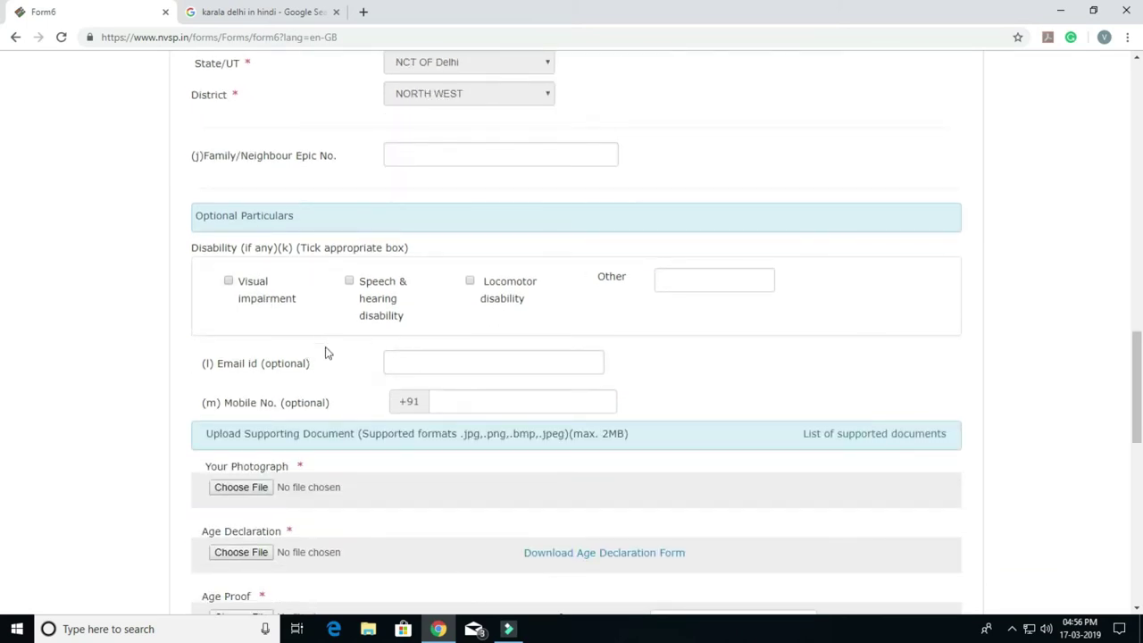
# Step: Fill the optional e-mail and mobile number fields from saved suggestions
pyautogui.click(435, 357)
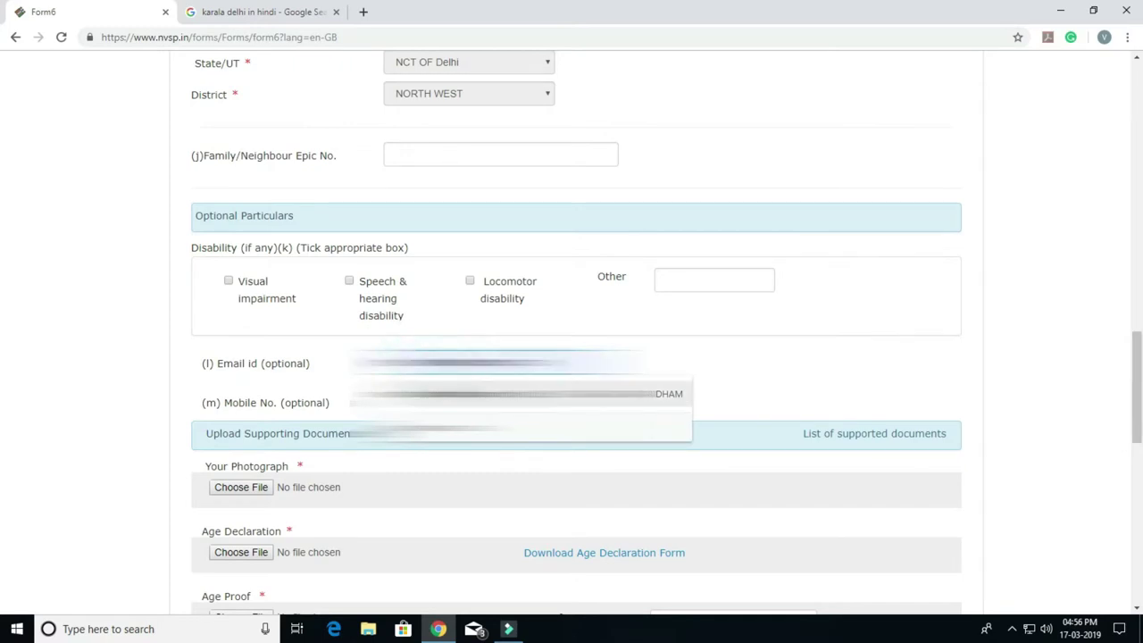
pyautogui.click(465, 395)
pyautogui.scroll(6, 572, 357)
pyautogui.scroll(-4, 413, 277)
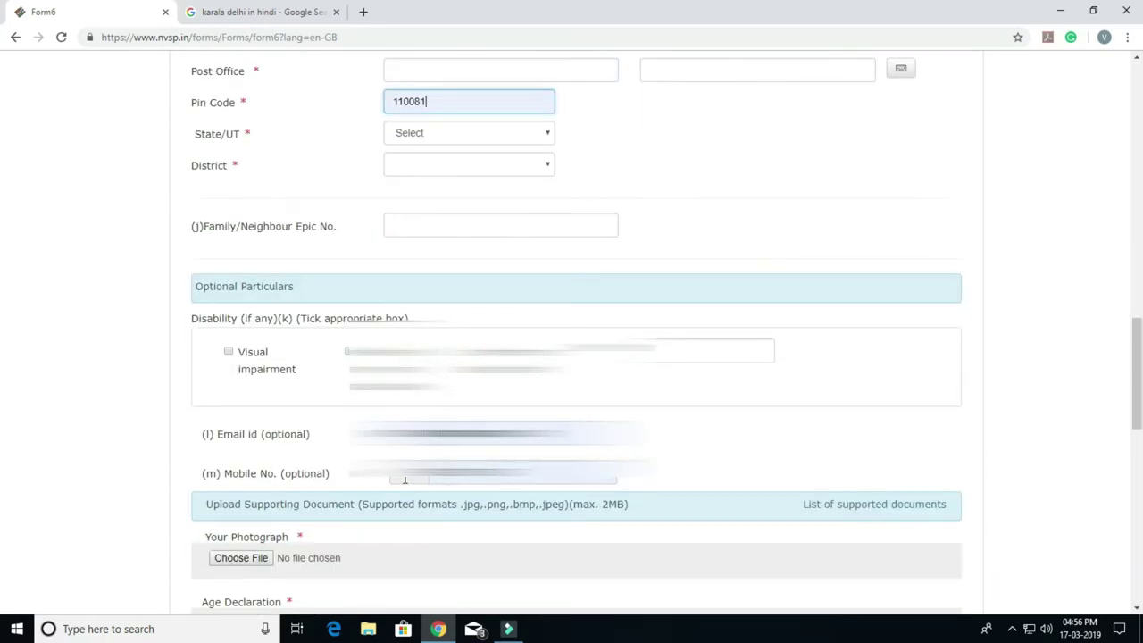
pyautogui.click(453, 478)
pyautogui.click(707, 466)
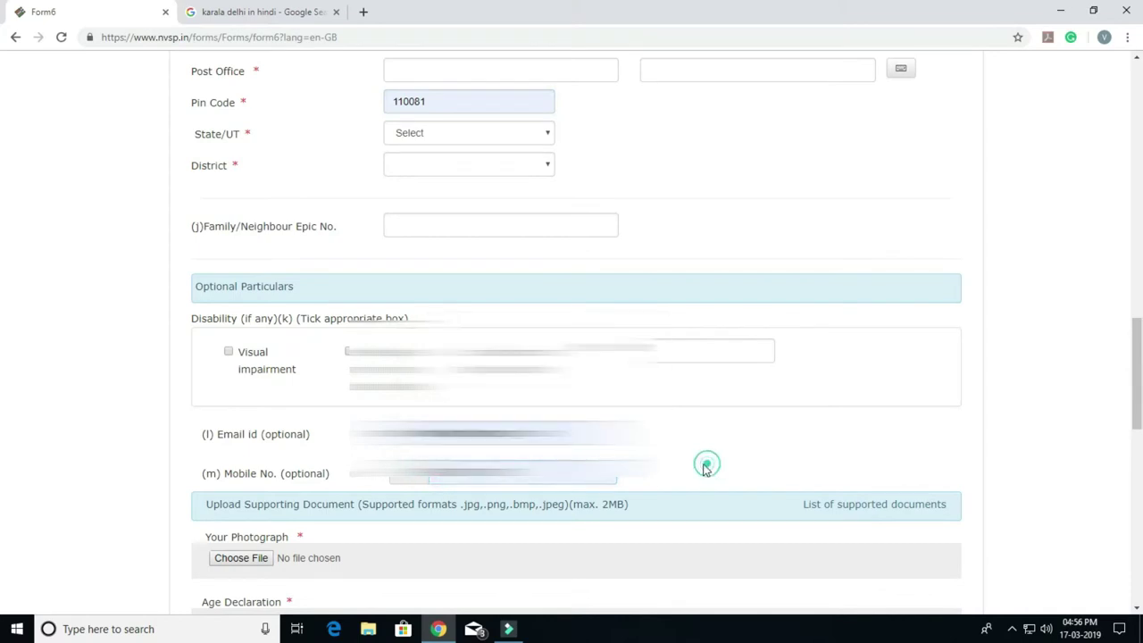
pyautogui.scroll(-2, 396, 473)
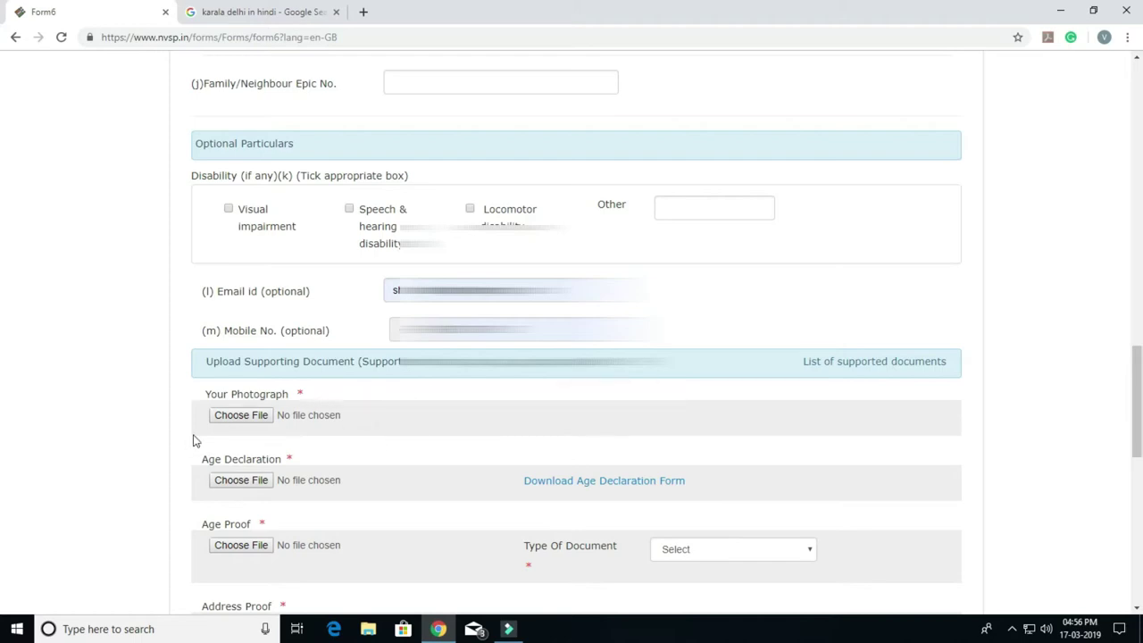
# Step: Download the Age Declaration Form PDF, view it in its own tab, then return to Form 6
pyautogui.click(613, 483)
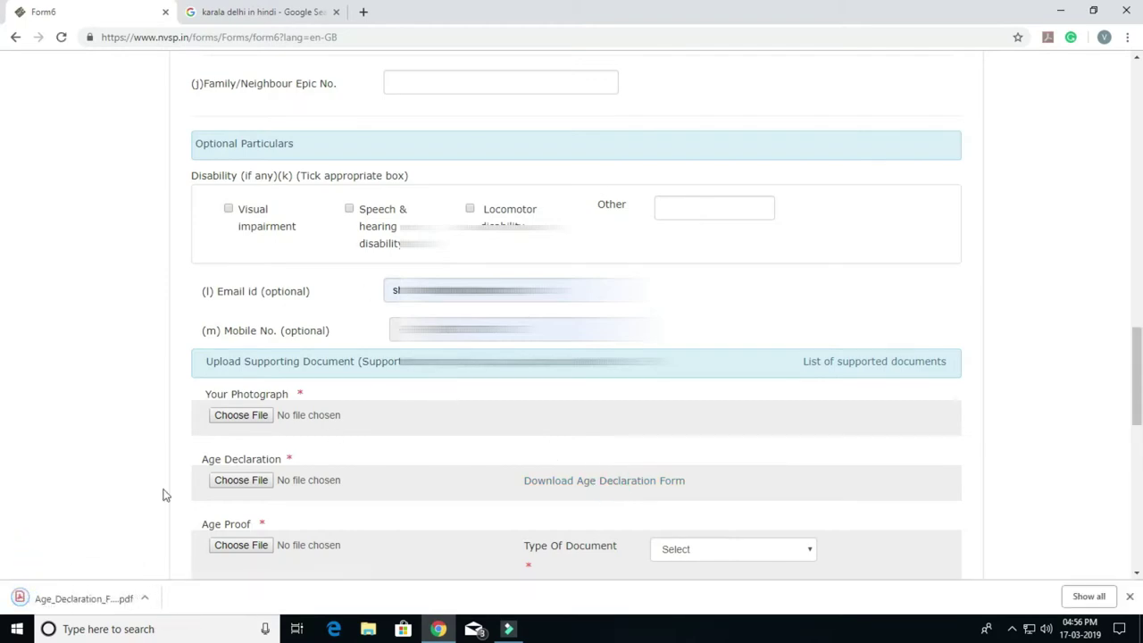
pyautogui.click(95, 594)
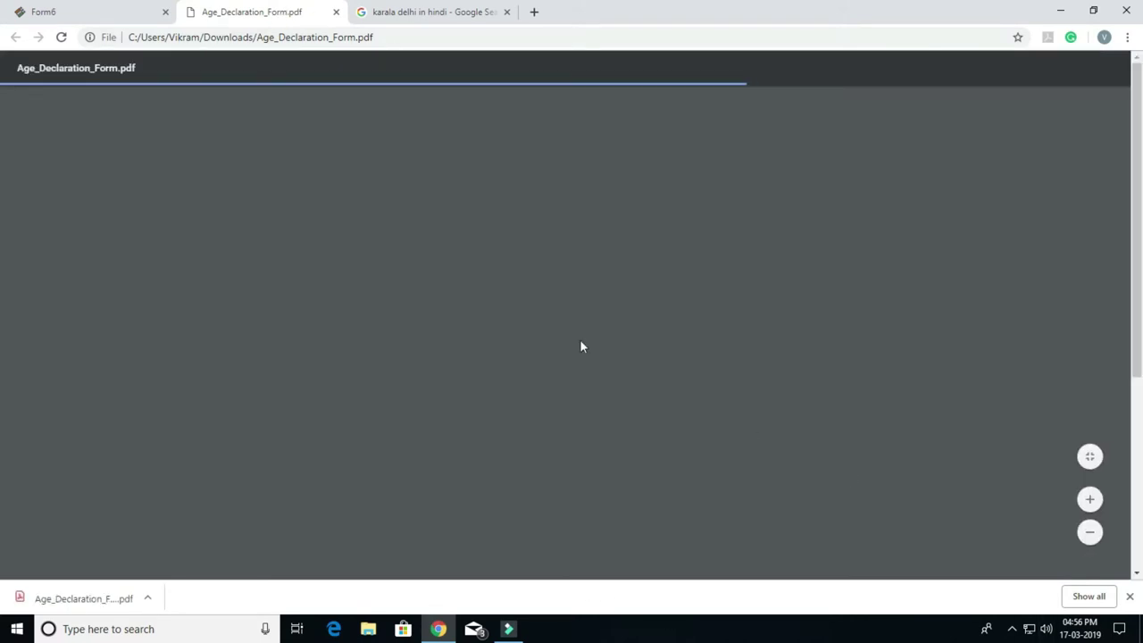
pyautogui.click(1130, 596)
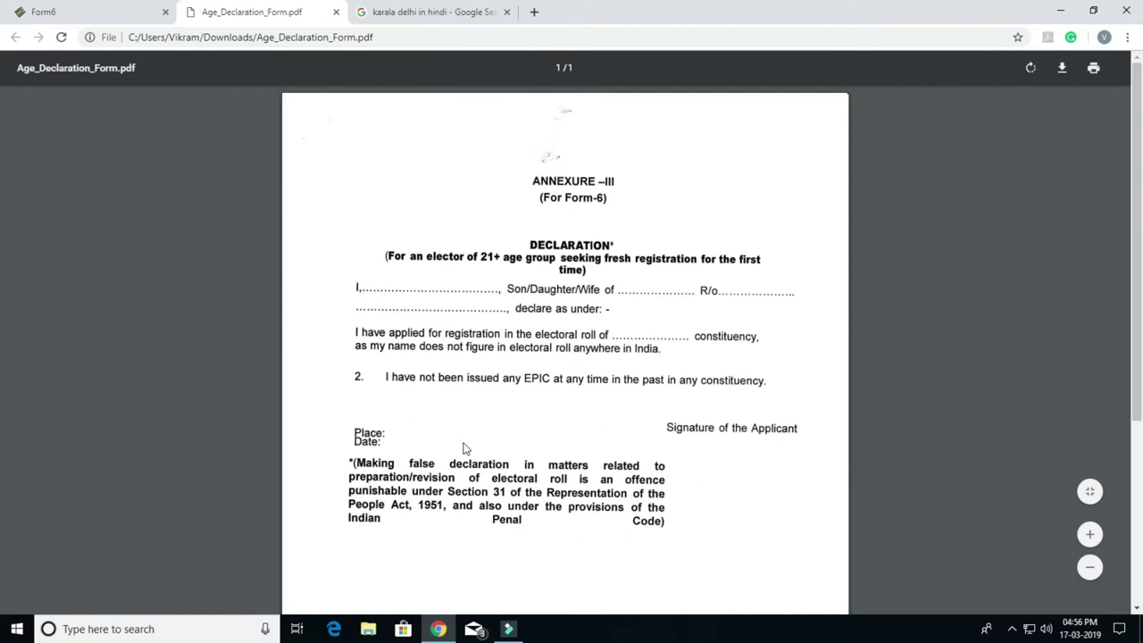
pyautogui.click(33, 9)
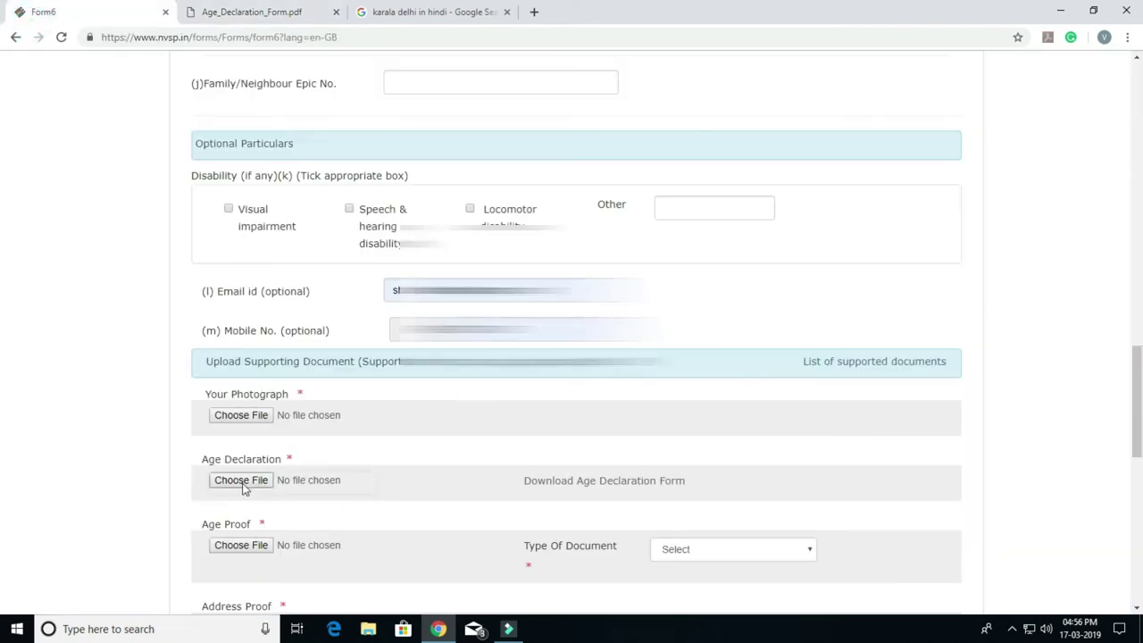
pyautogui.scroll(-1, 304, 482)
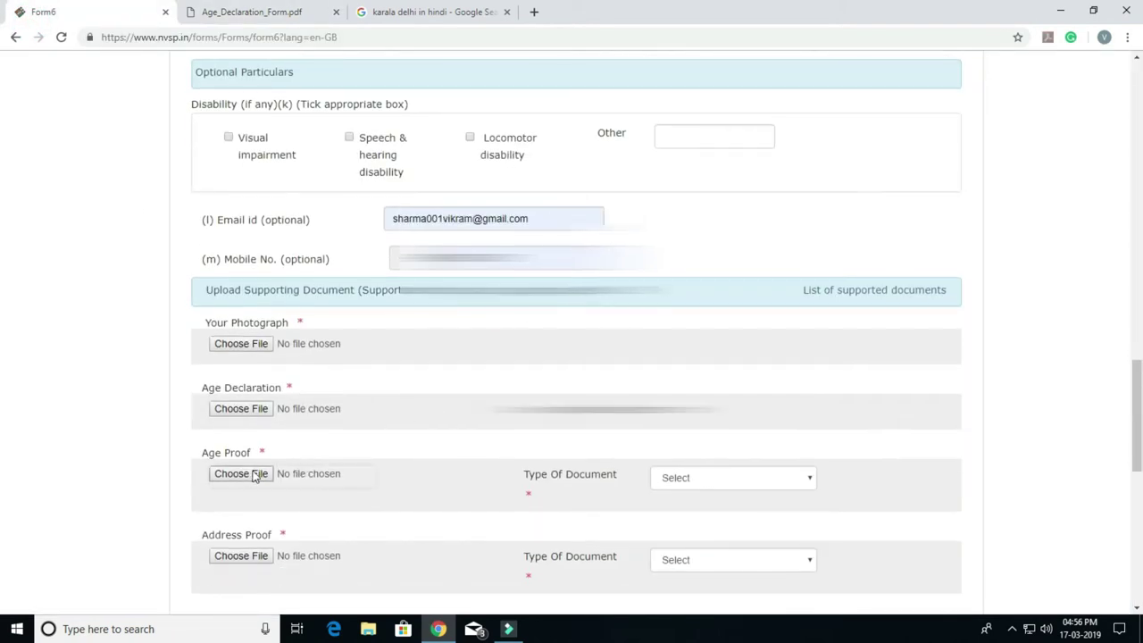
pyautogui.click(684, 482)
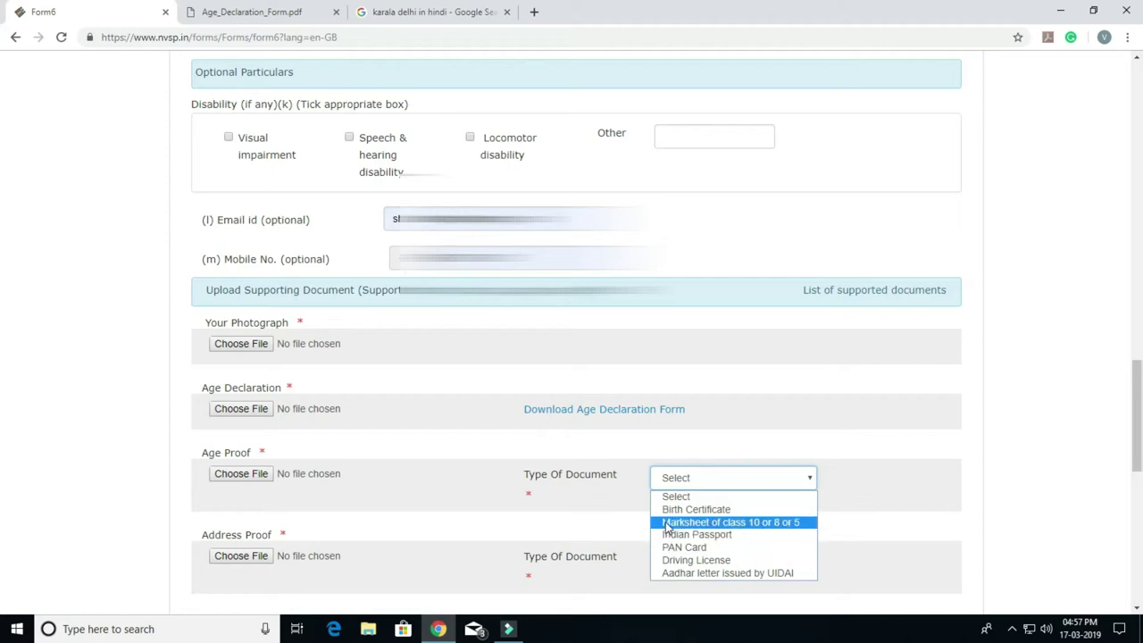
pyautogui.click(461, 512)
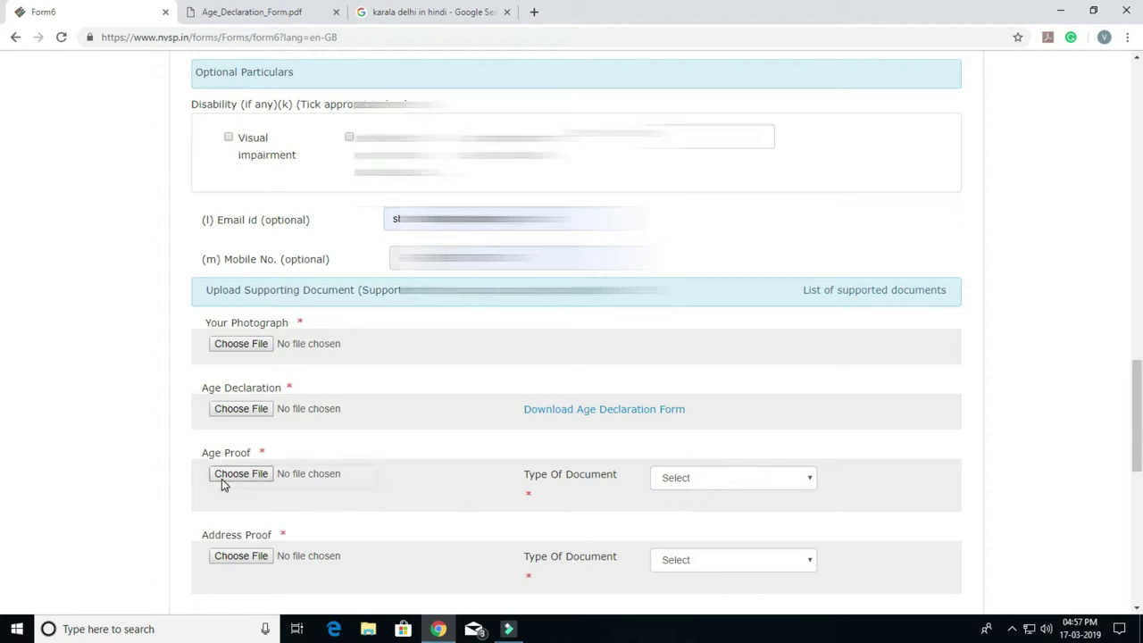
pyautogui.scroll(-1, 224, 487)
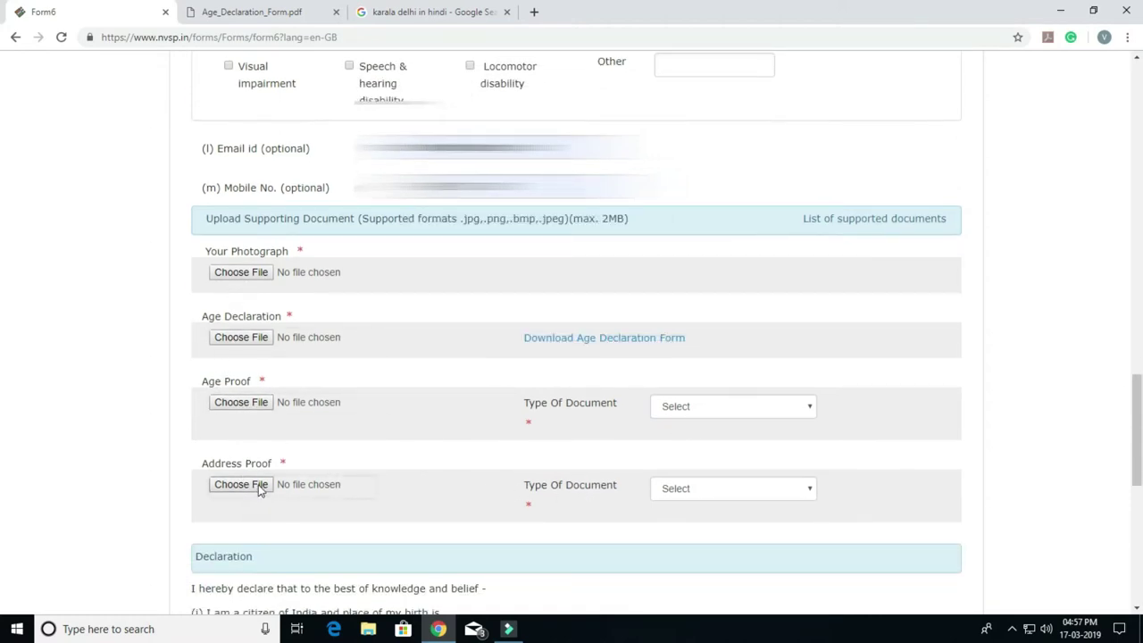
pyautogui.click(661, 489)
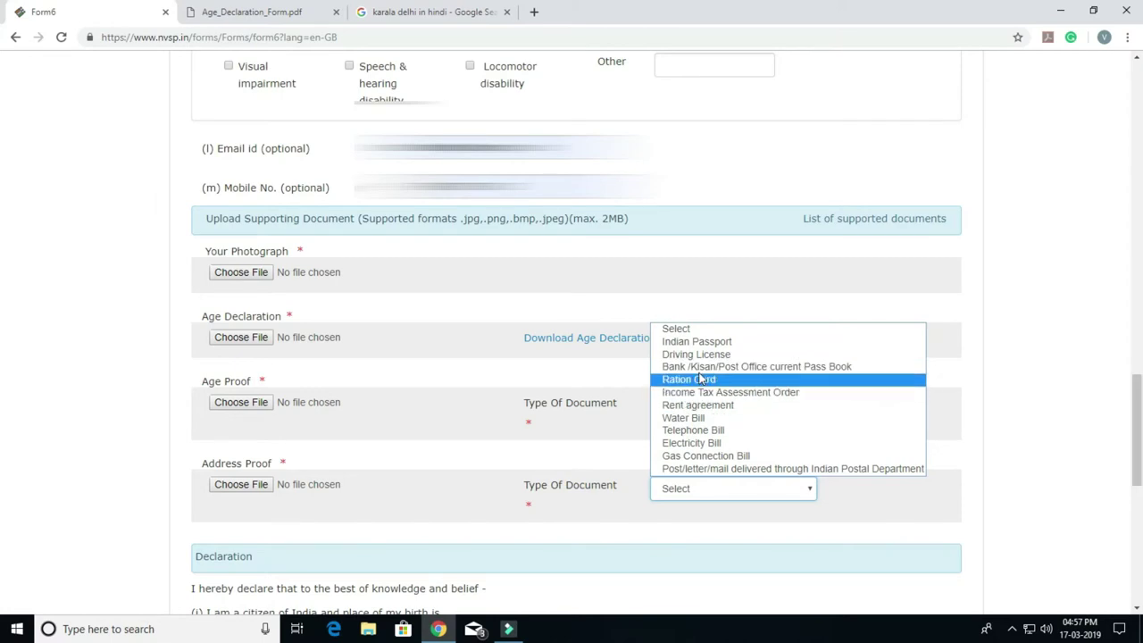
pyautogui.click(438, 474)
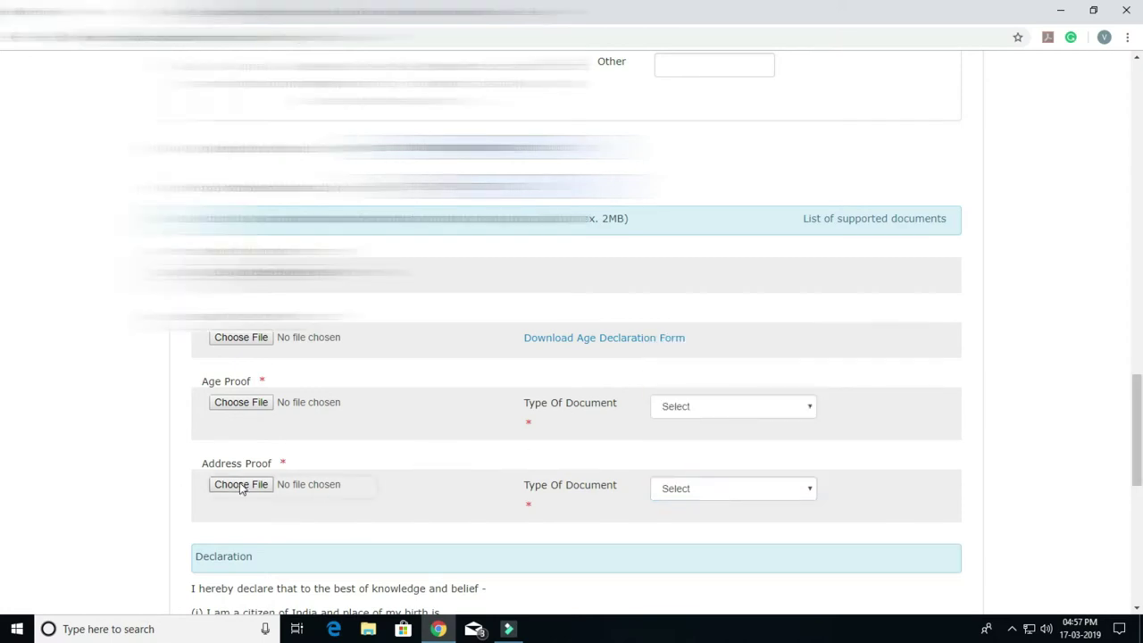
# Step: Upload 10th certificate.jpg as the age proof with document type class marksheet
pyautogui.click(237, 273)
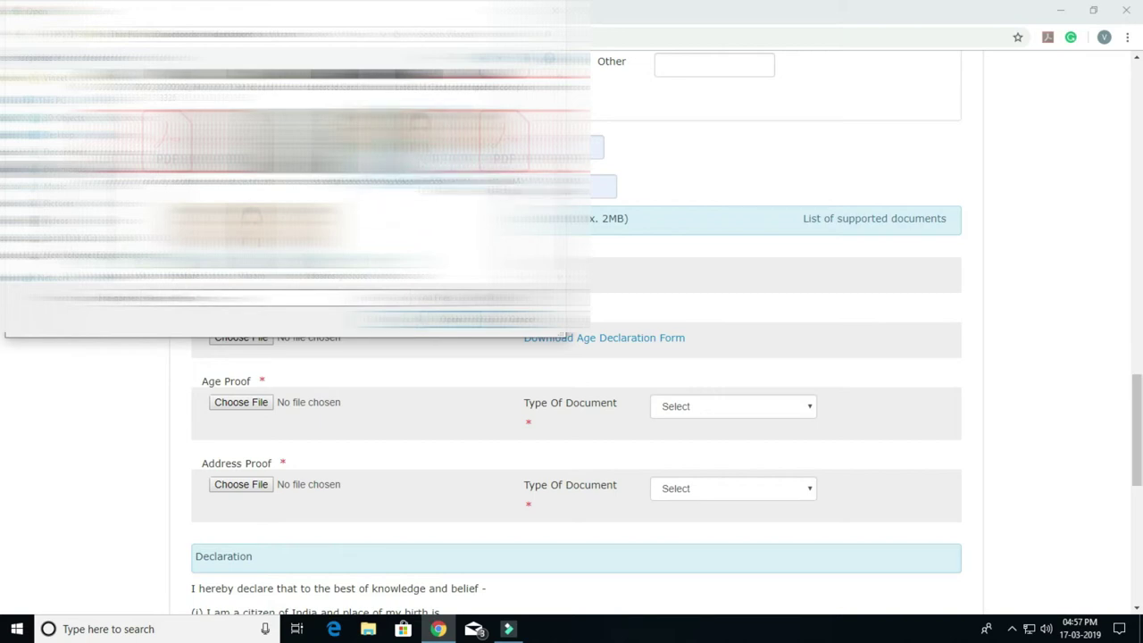
pyautogui.click(237, 341)
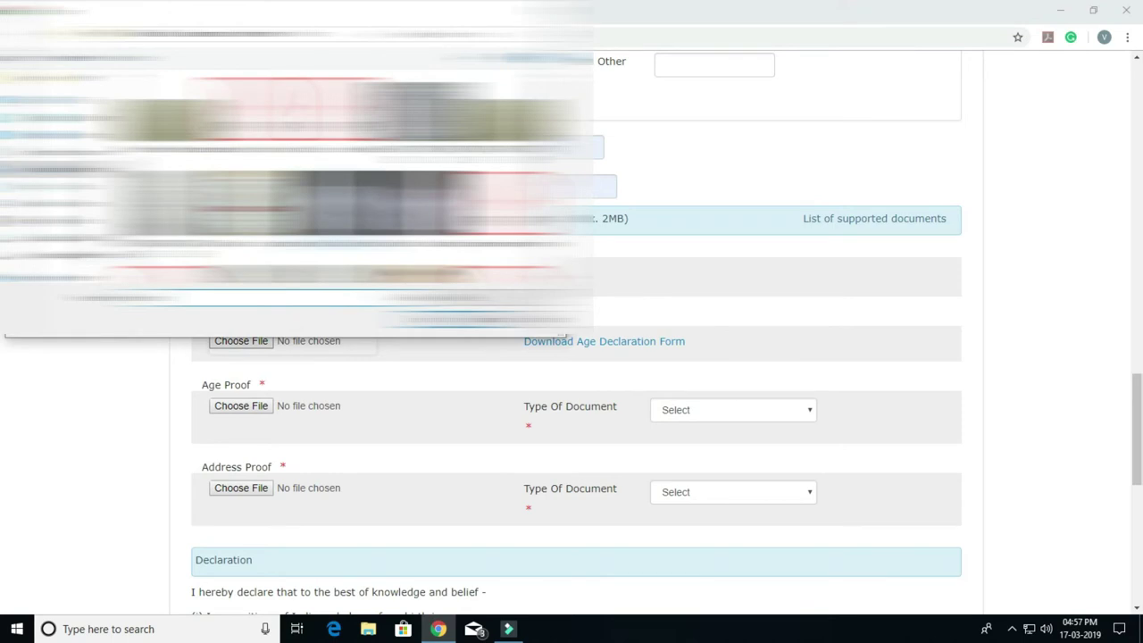
pyautogui.click(260, 406)
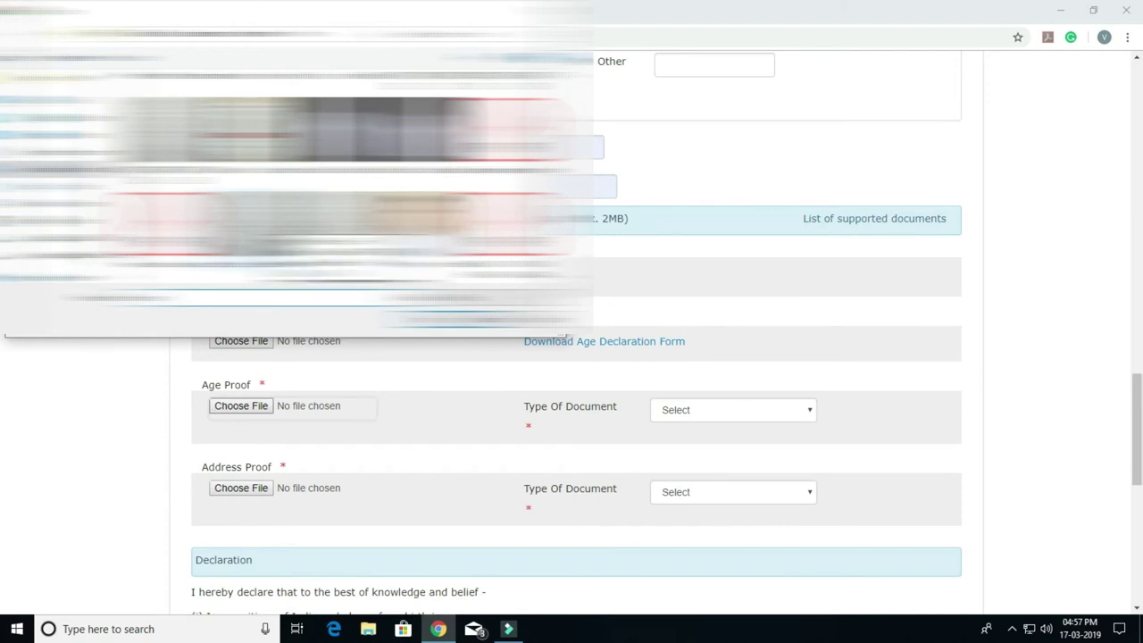
pyautogui.scroll(1, 339, 197)
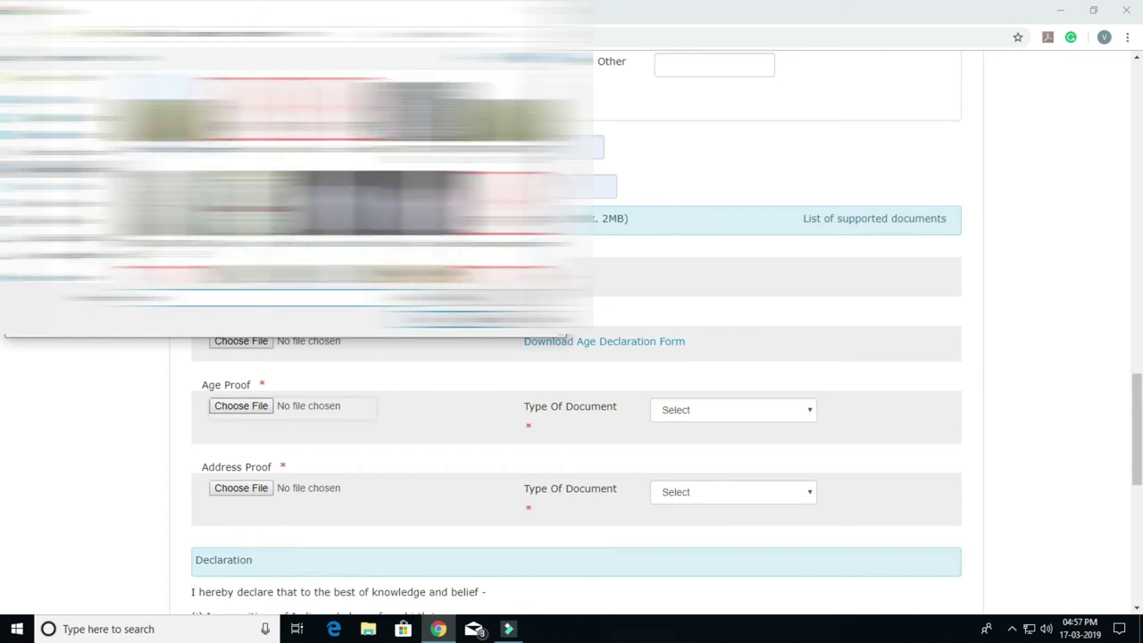
pyautogui.click(447, 320)
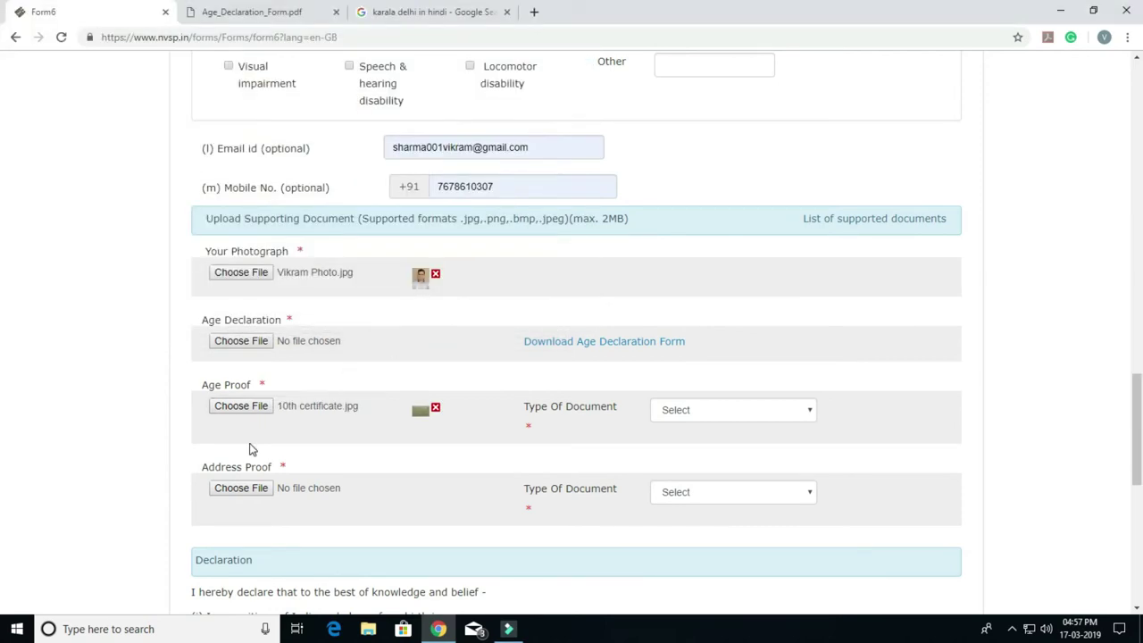
pyautogui.click(745, 408)
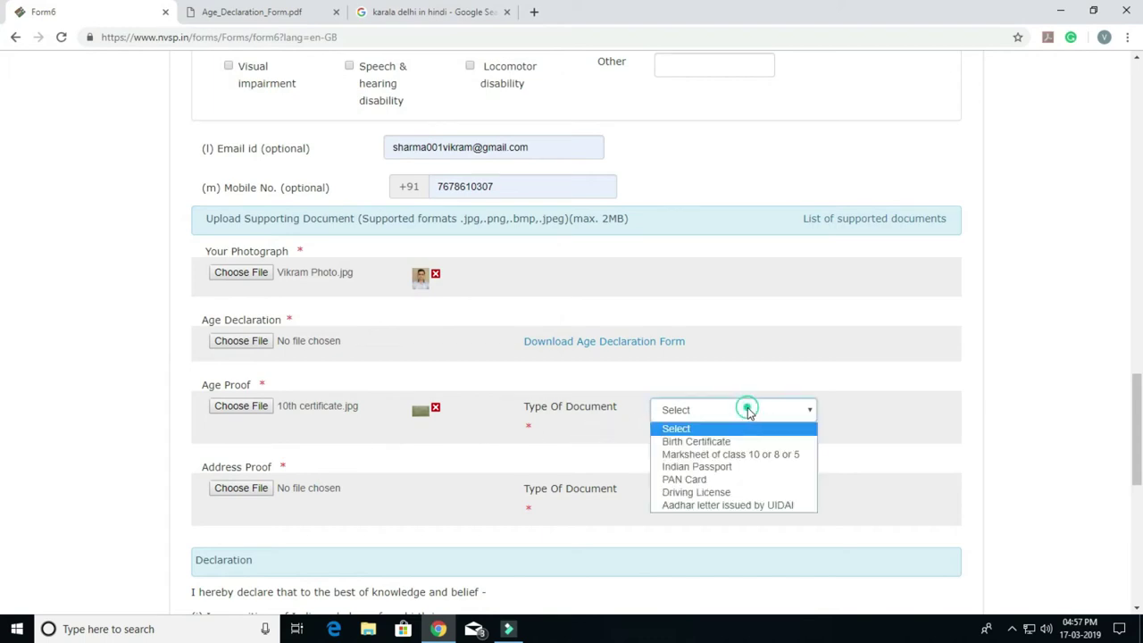
pyautogui.click(751, 454)
# Step: Upload the address-proof image and set its document type to Electricity Bill
pyautogui.click(257, 489)
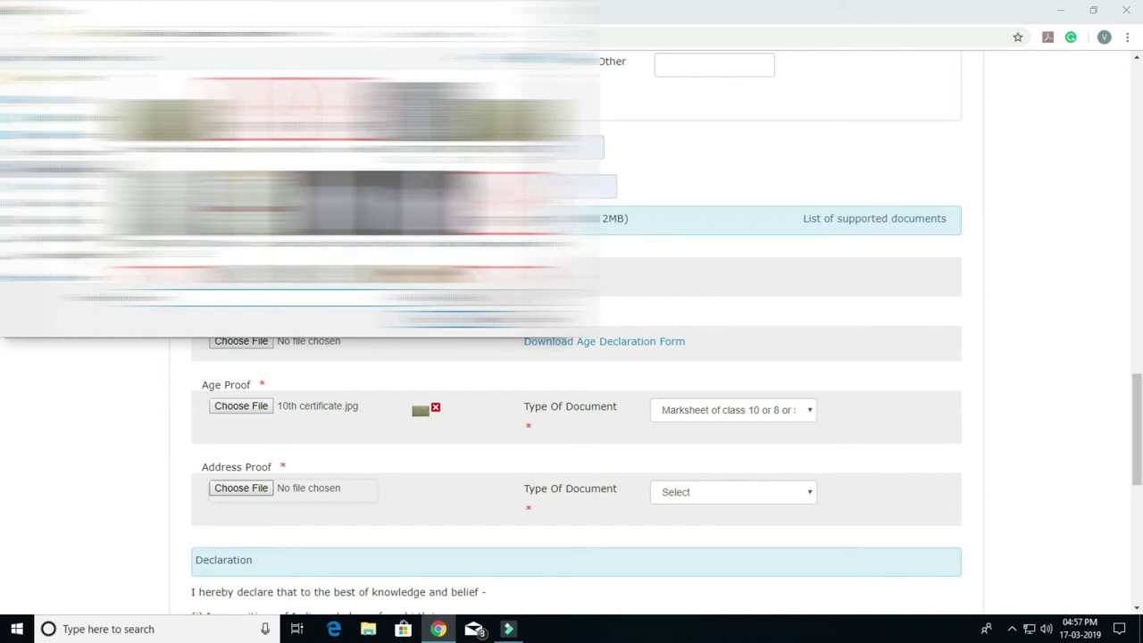
pyautogui.scroll(1, 337, 178)
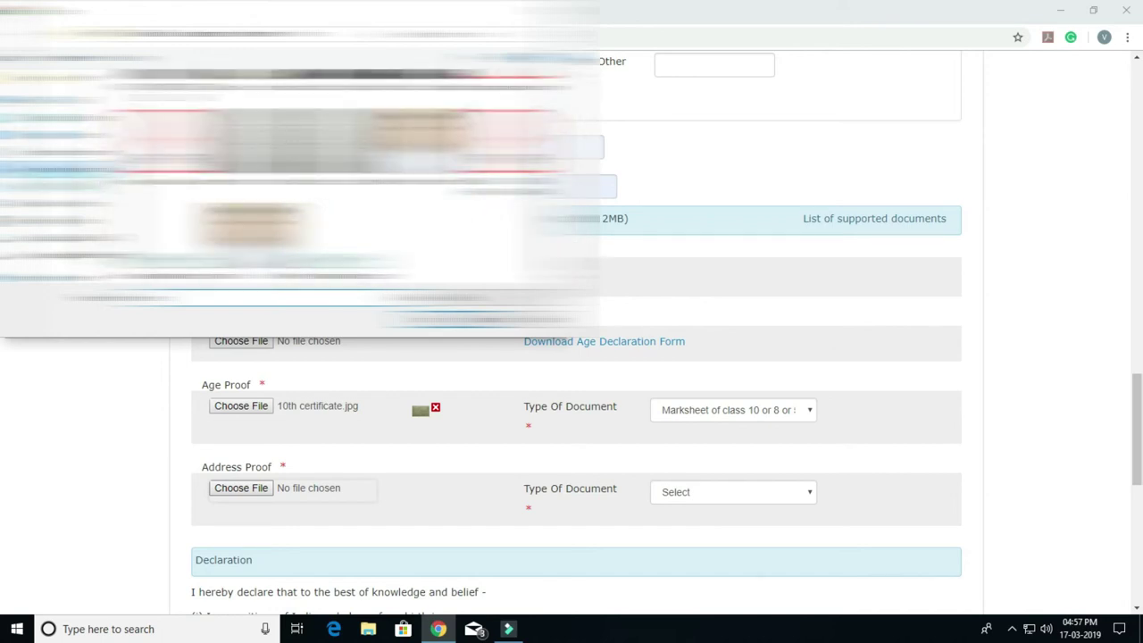
pyautogui.scroll(-2, 340, 188)
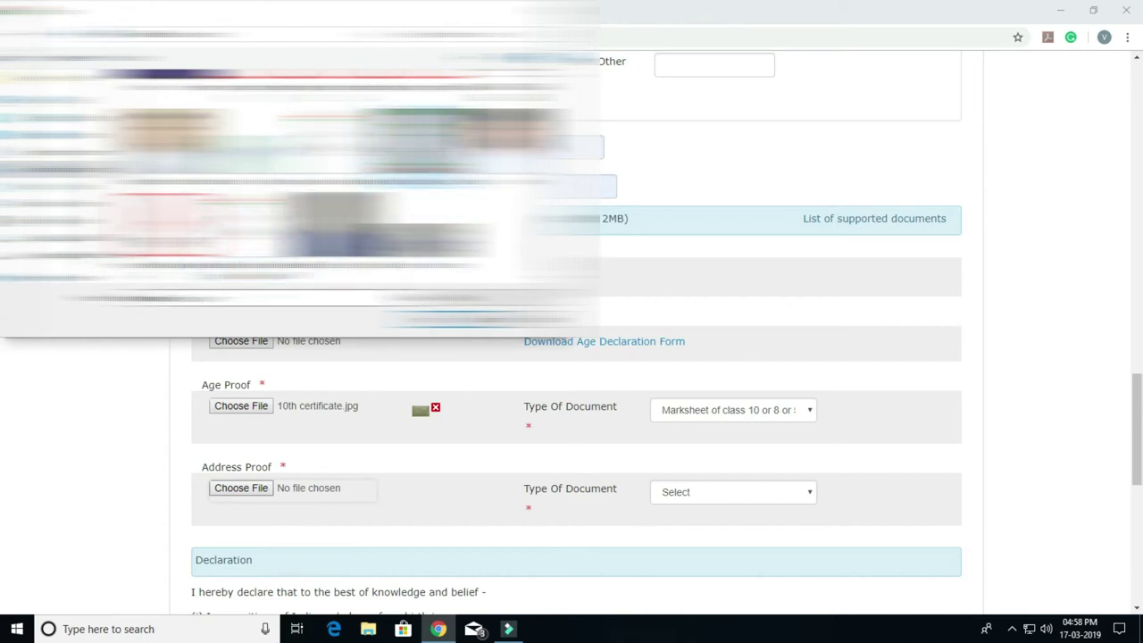
pyautogui.press('Return')
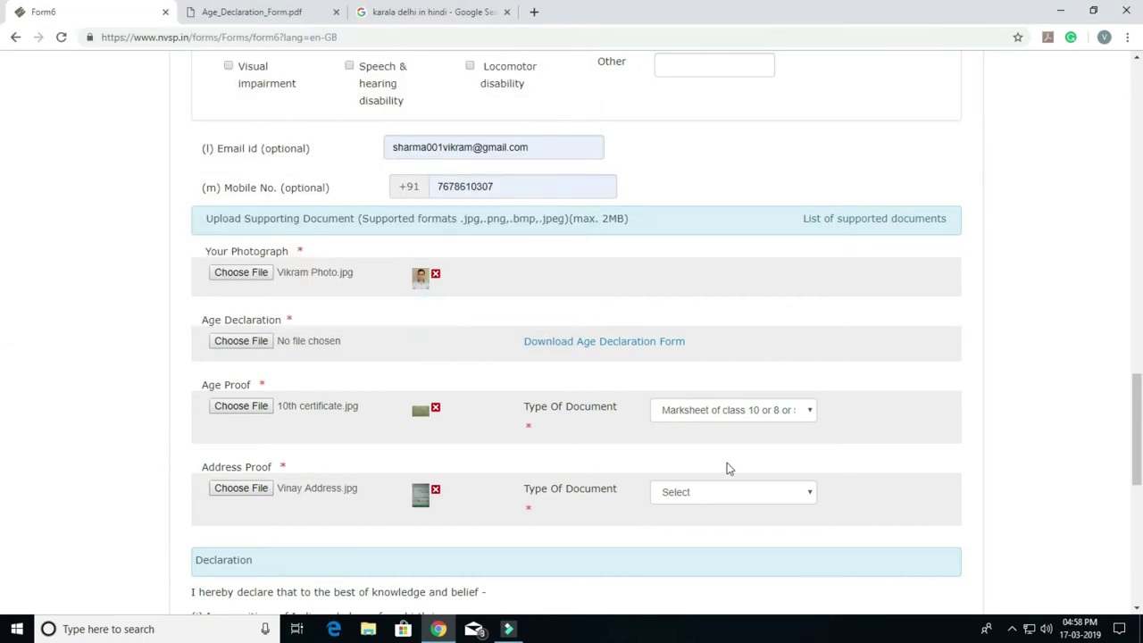
pyautogui.click(725, 498)
pyautogui.click(677, 449)
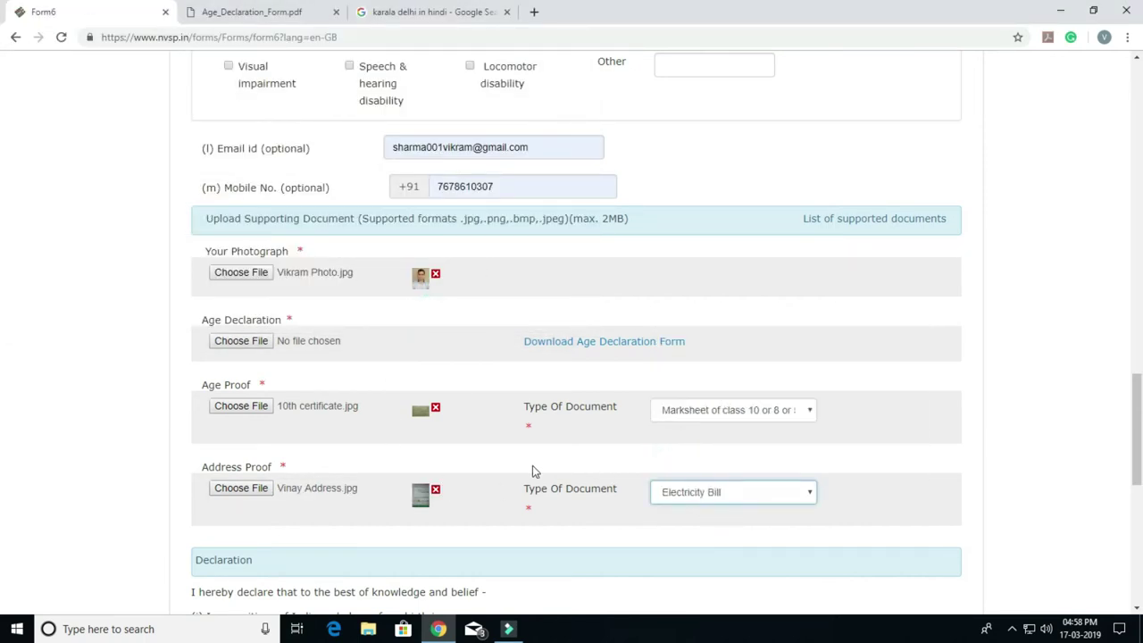
# Step: Fill the birthplace as KARALA, state NCT OF Delhi, district NORTH WEST
pyautogui.scroll(-2, 530, 467)
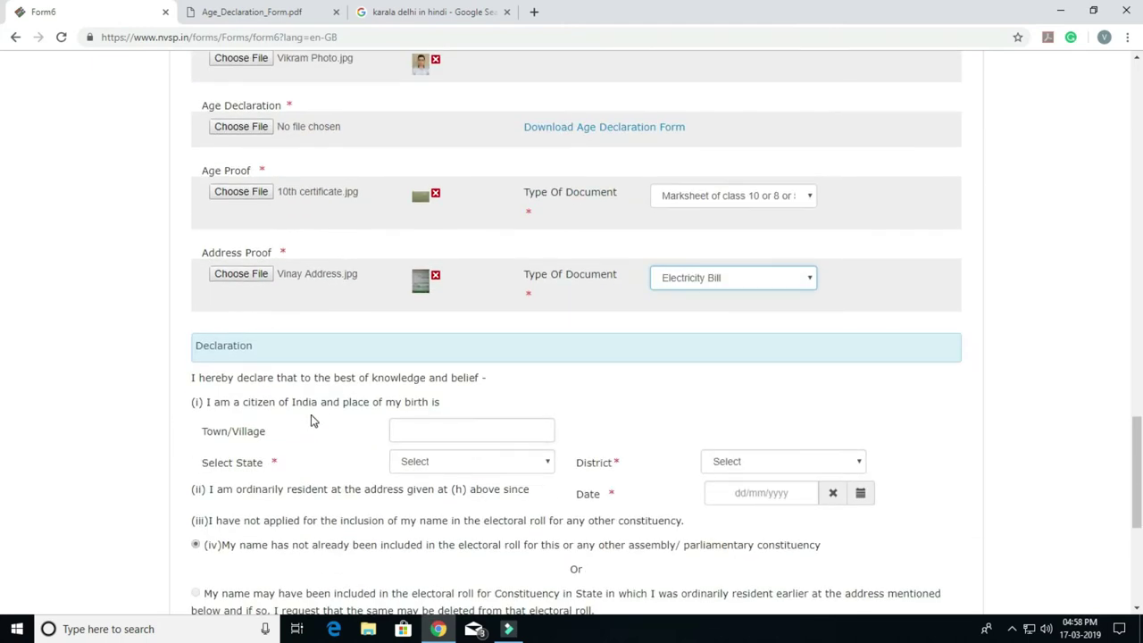
pyautogui.click(444, 428)
pyautogui.click(439, 471)
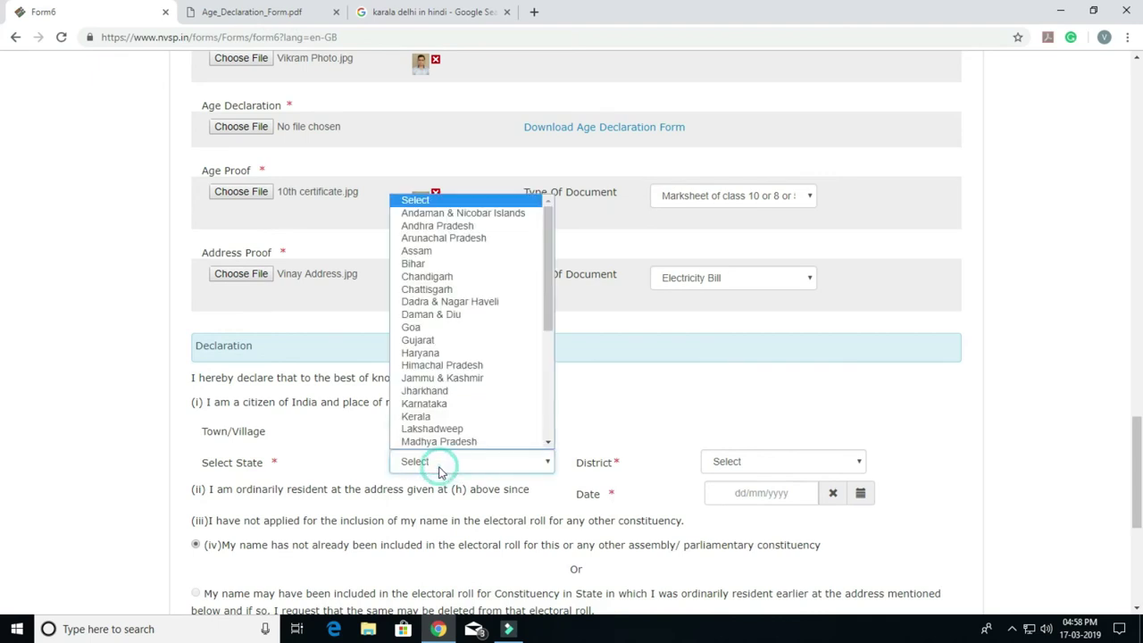
pyautogui.scroll(-3, 454, 408)
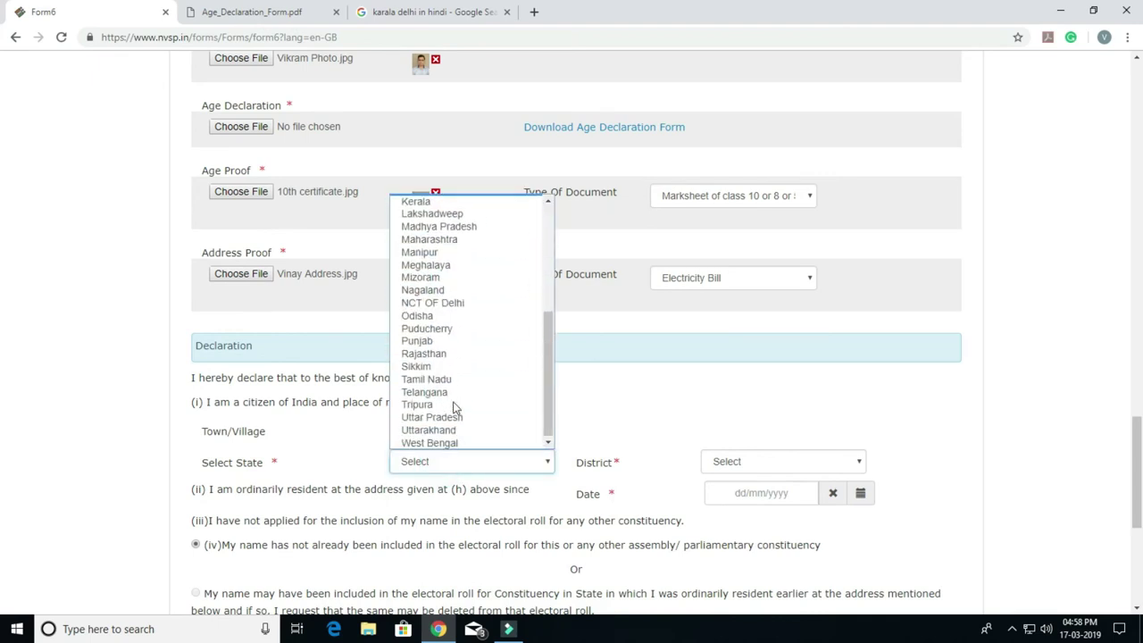
pyautogui.click(451, 303)
pyautogui.click(757, 471)
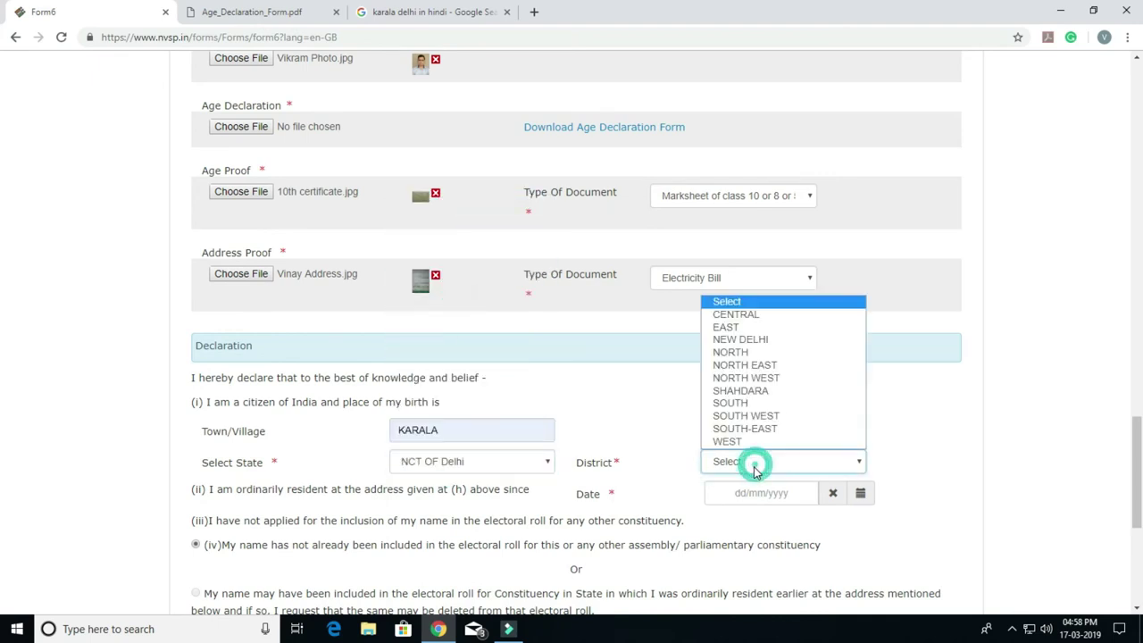
pyautogui.click(750, 380)
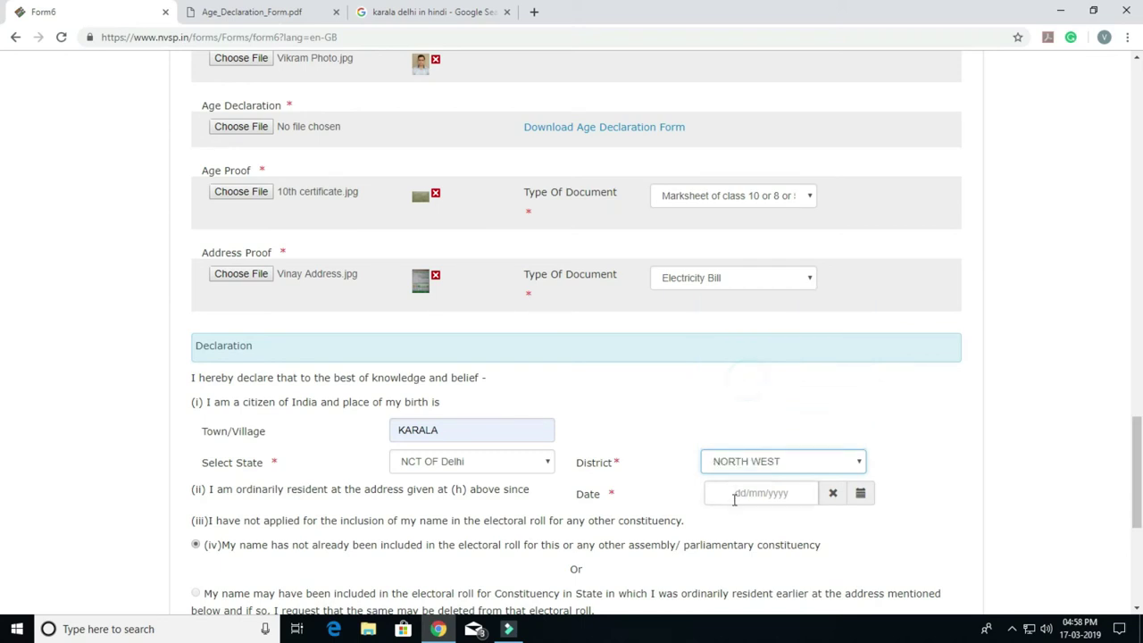
# Step: Set the resident-since date to 16/02/1998 using the calendar
pyautogui.click(738, 493)
pyautogui.click(803, 294)
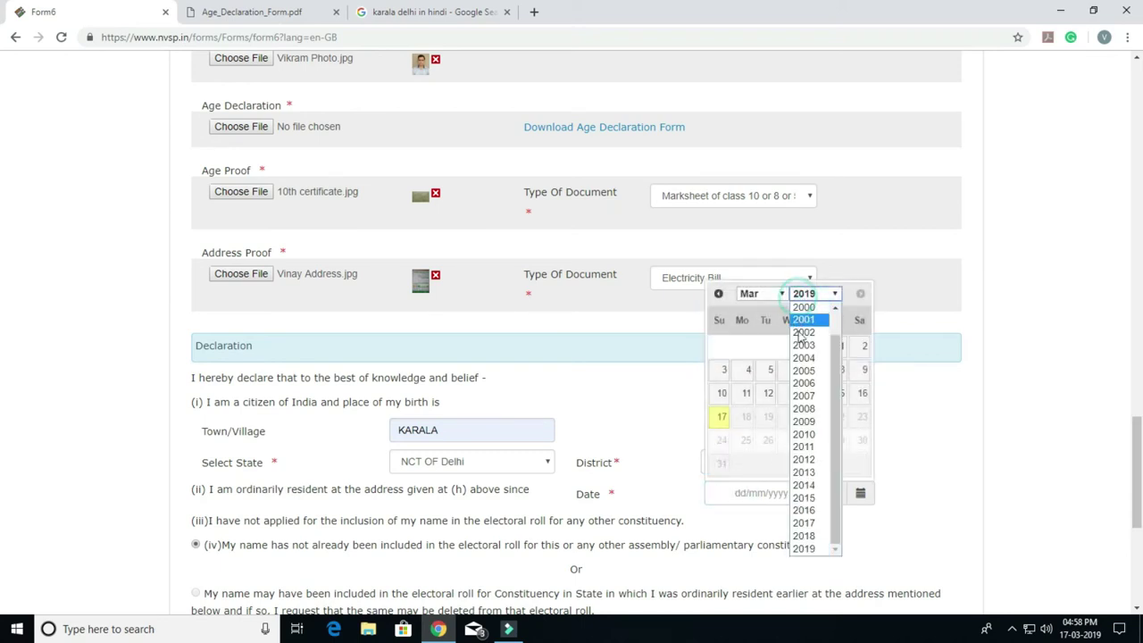
pyautogui.scroll(2, 803, 411)
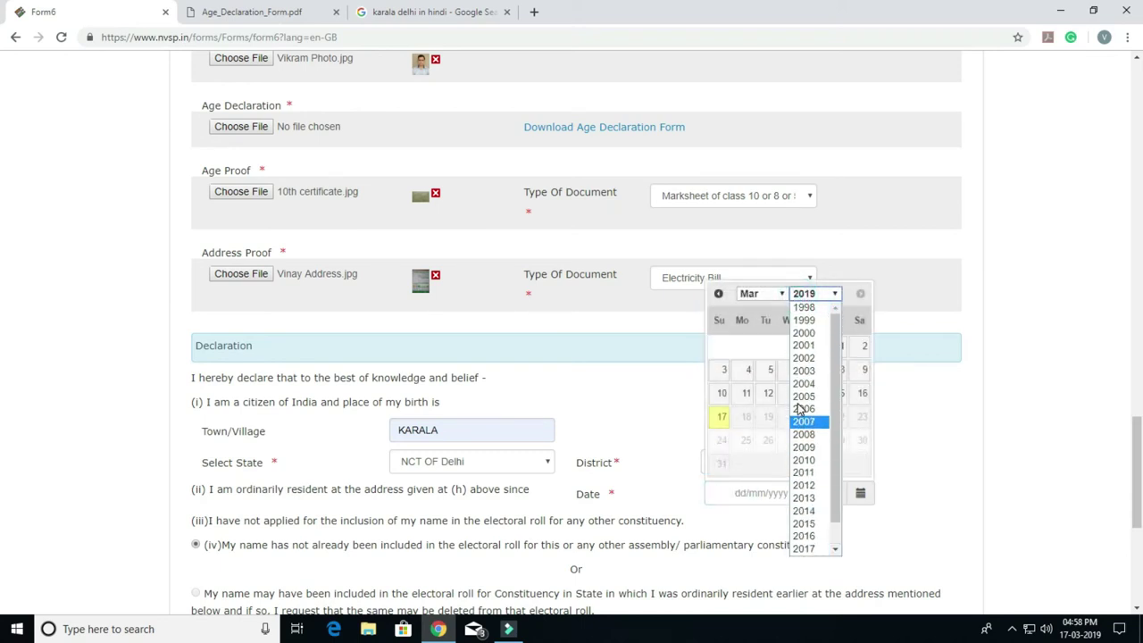
pyautogui.click(804, 307)
pyautogui.click(766, 294)
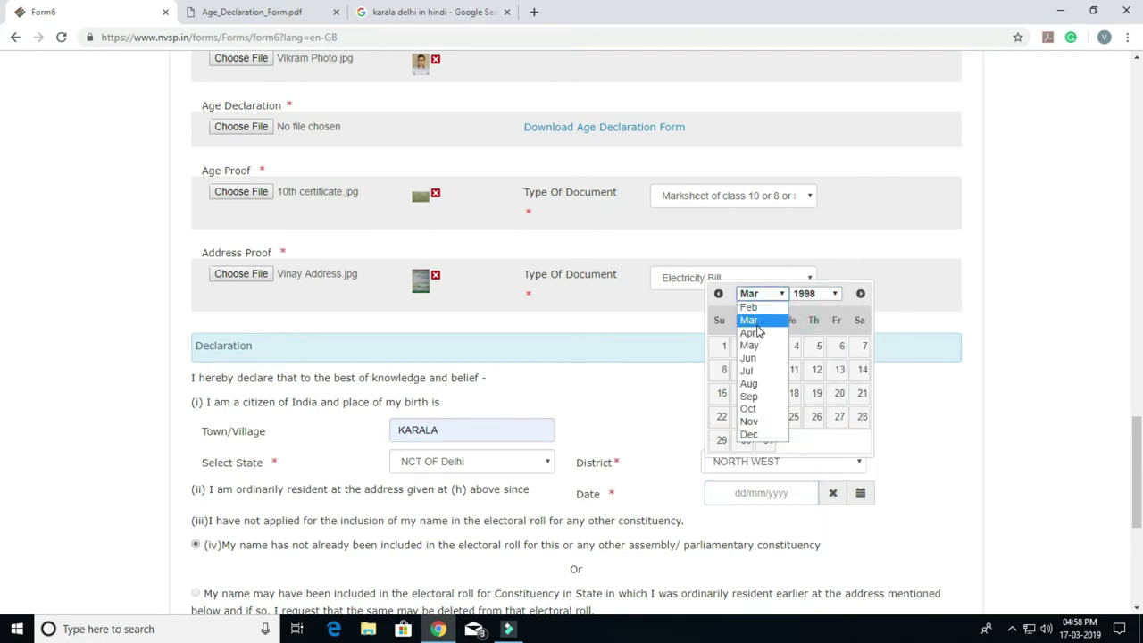
pyautogui.click(748, 308)
pyautogui.click(737, 397)
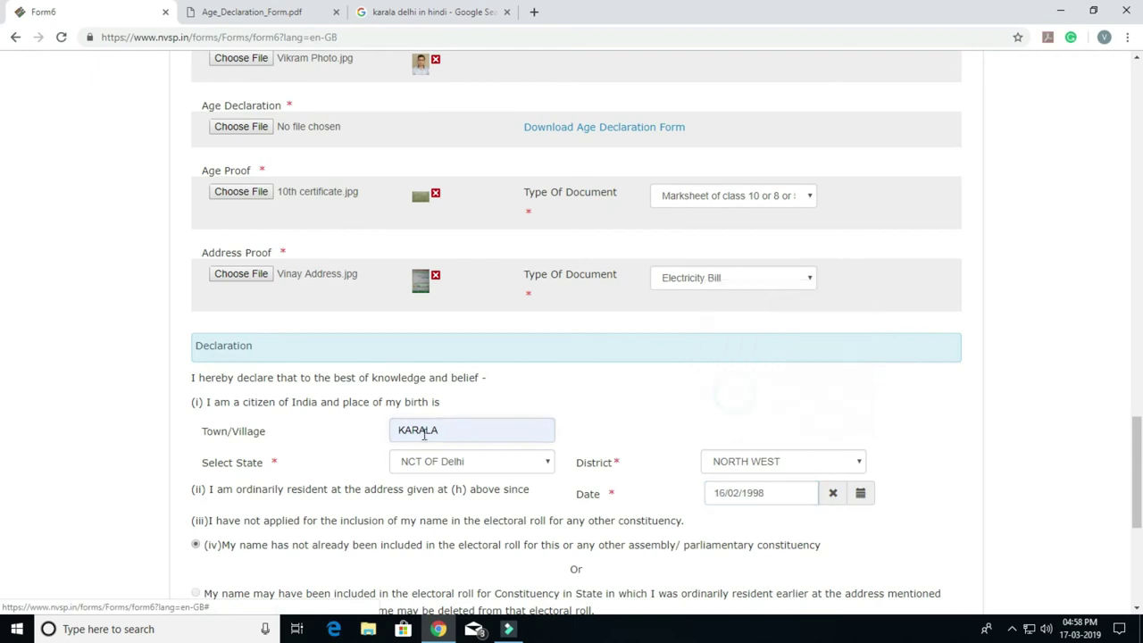
pyautogui.scroll(-3, 422, 439)
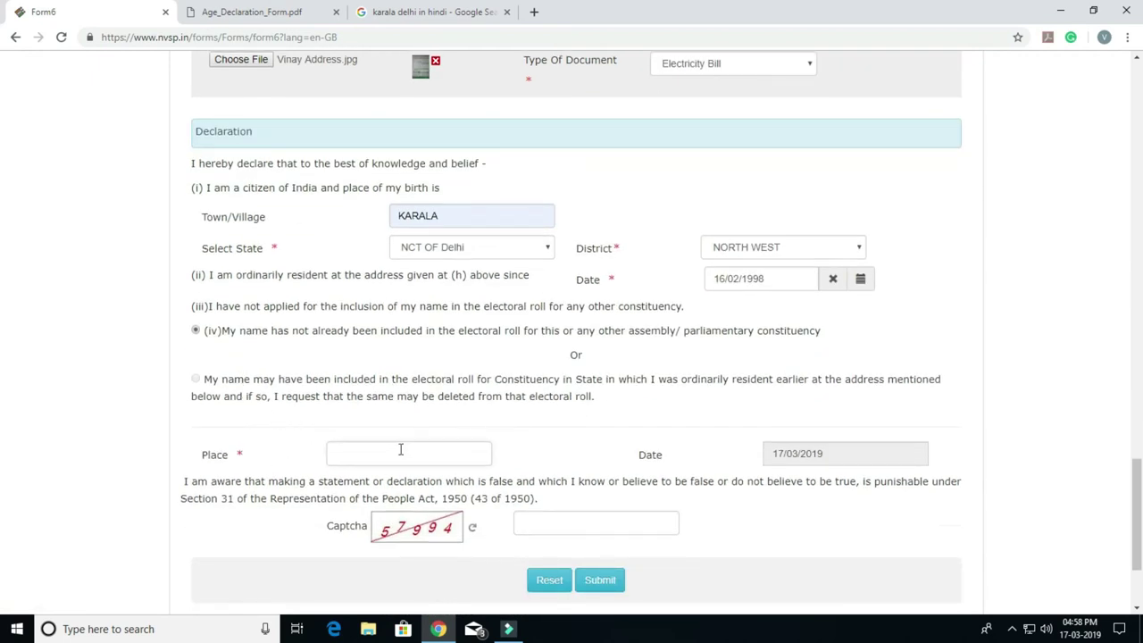
# Step: Fill the declaration Place with KARALA, enter the captcha answer, and submit Form 6
pyautogui.click(393, 456)
pyautogui.click(380, 393)
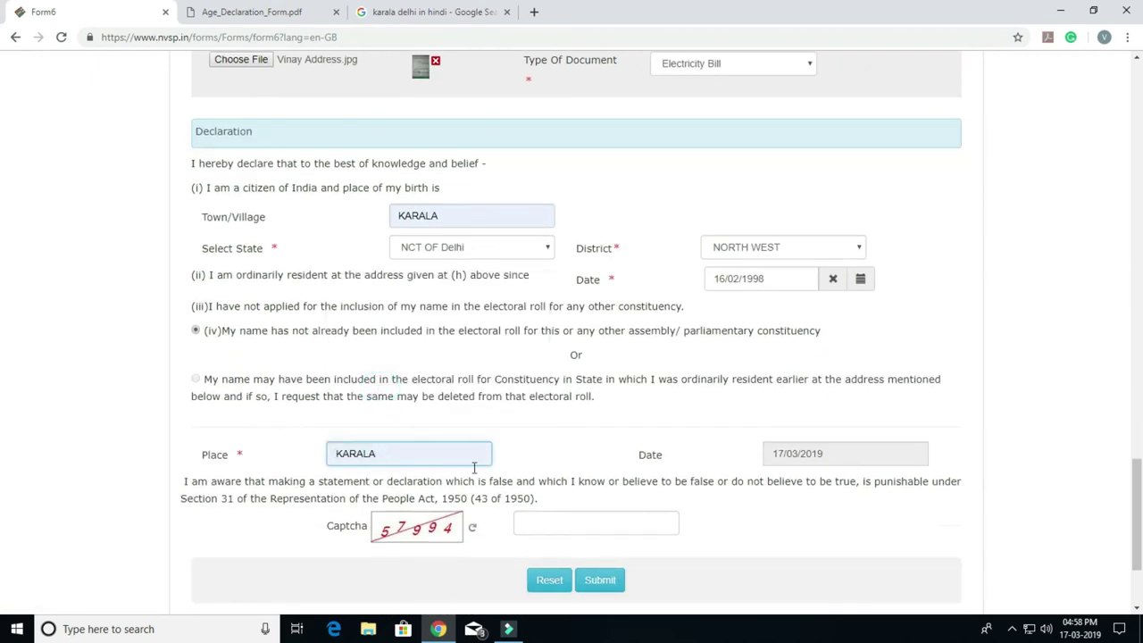
pyautogui.click(612, 508)
pyautogui.click(610, 516)
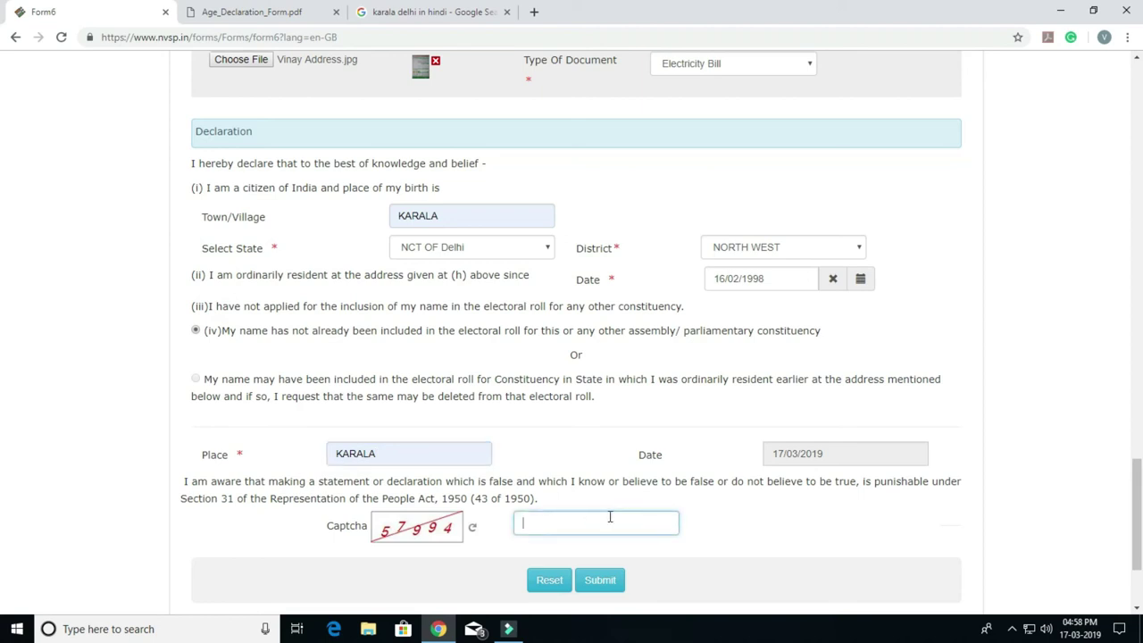
pyautogui.write('57994')
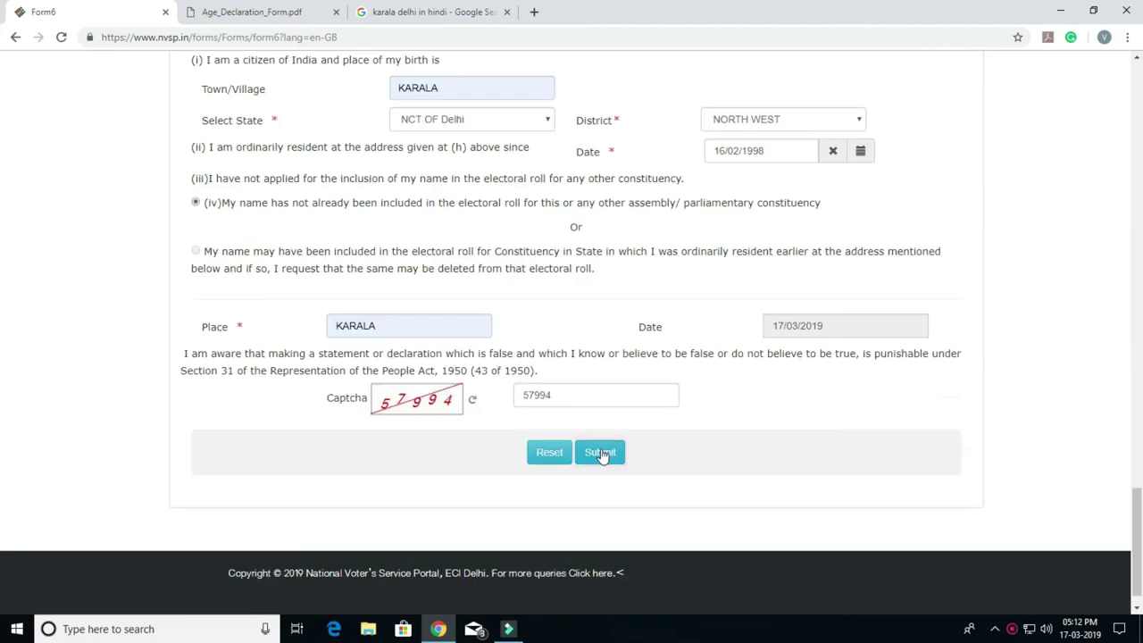
pyautogui.click(605, 455)
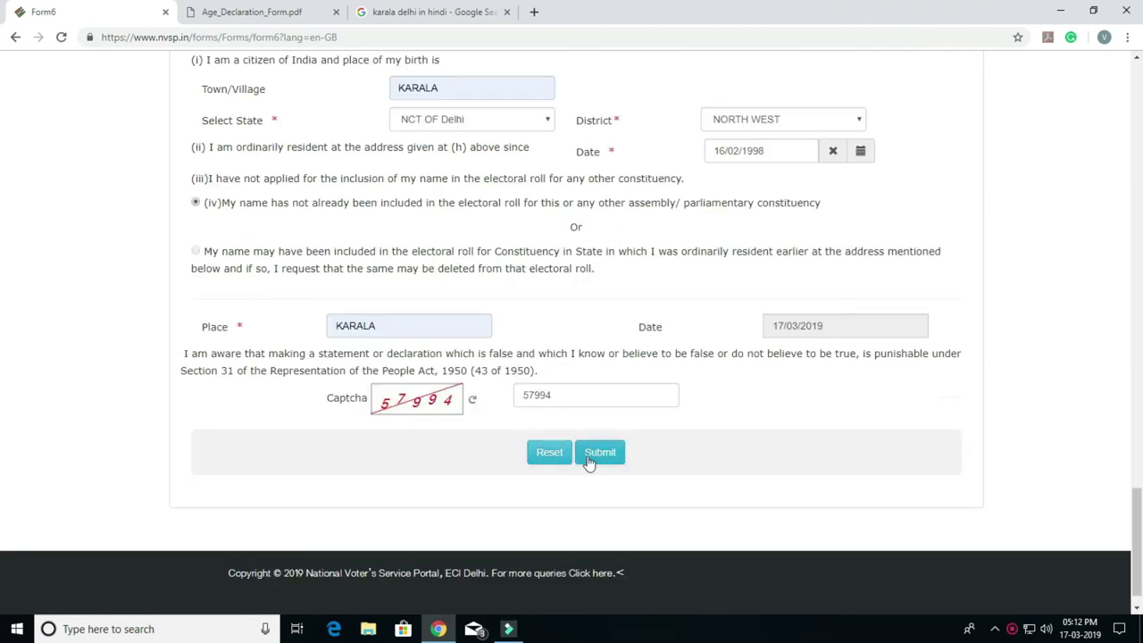